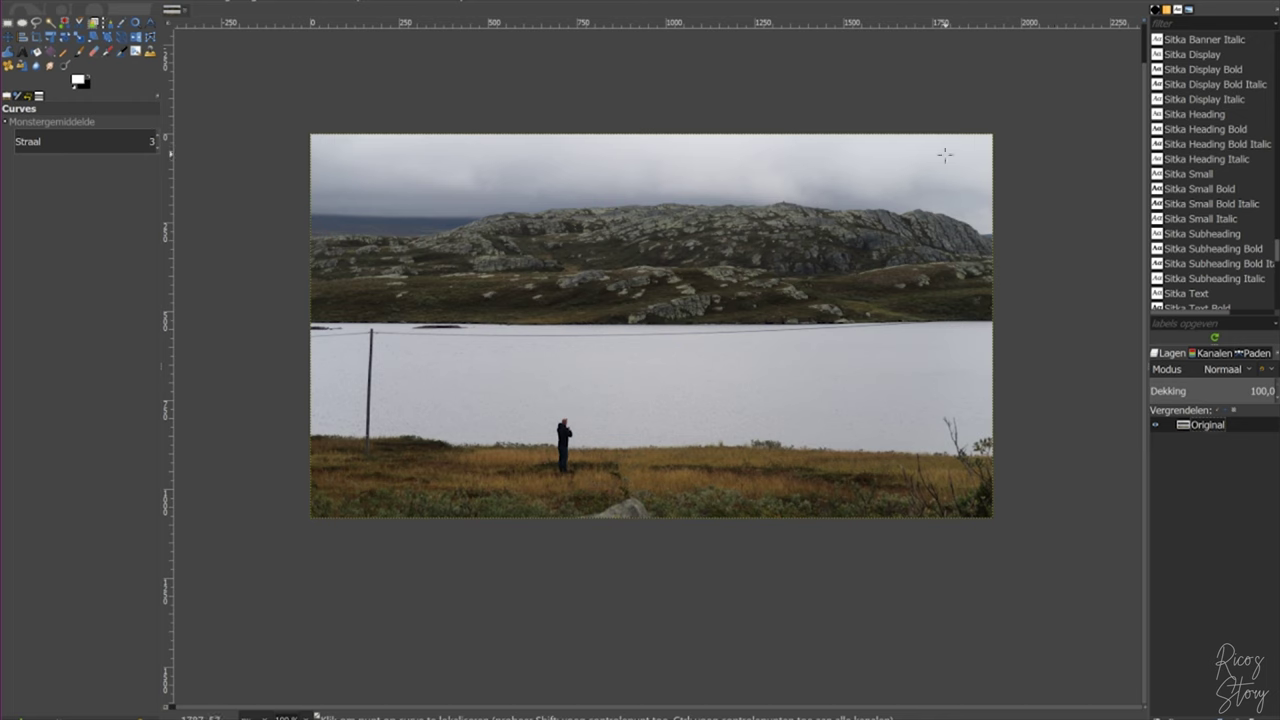
Duplicate the Original layer and rename the copy 'Edit'.
right_click(1204, 423)
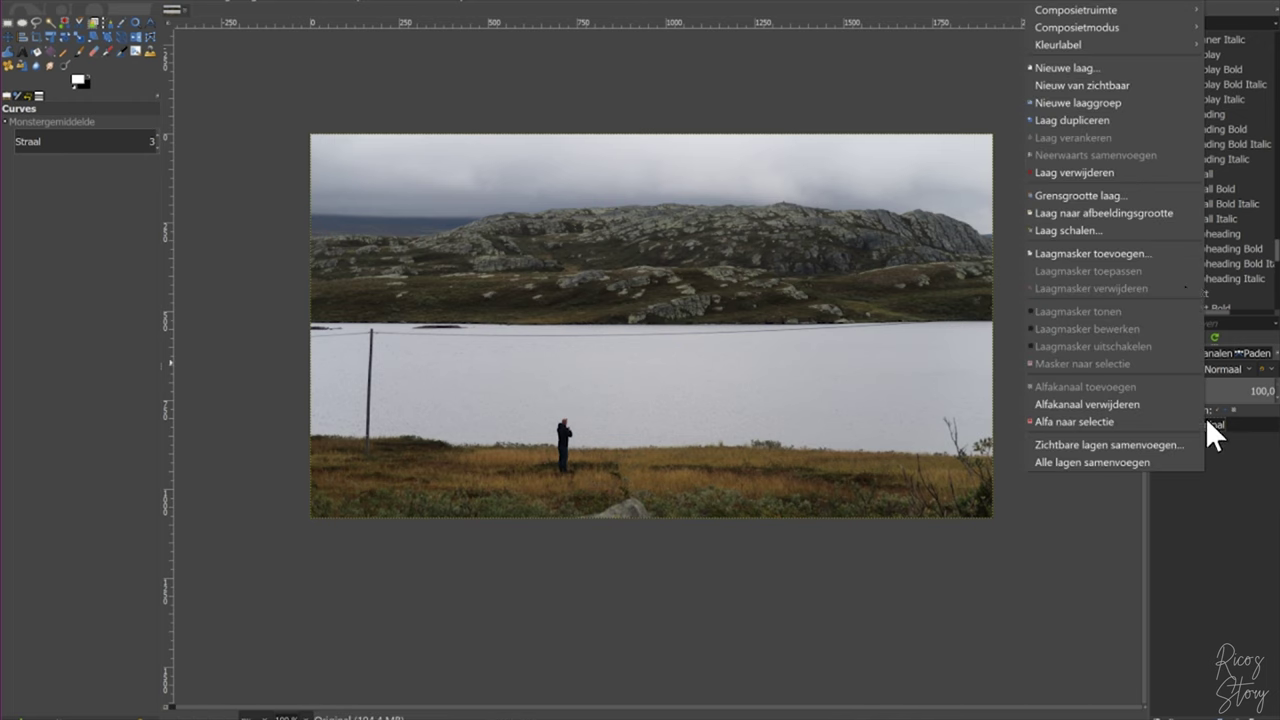
left_click(1089, 121)
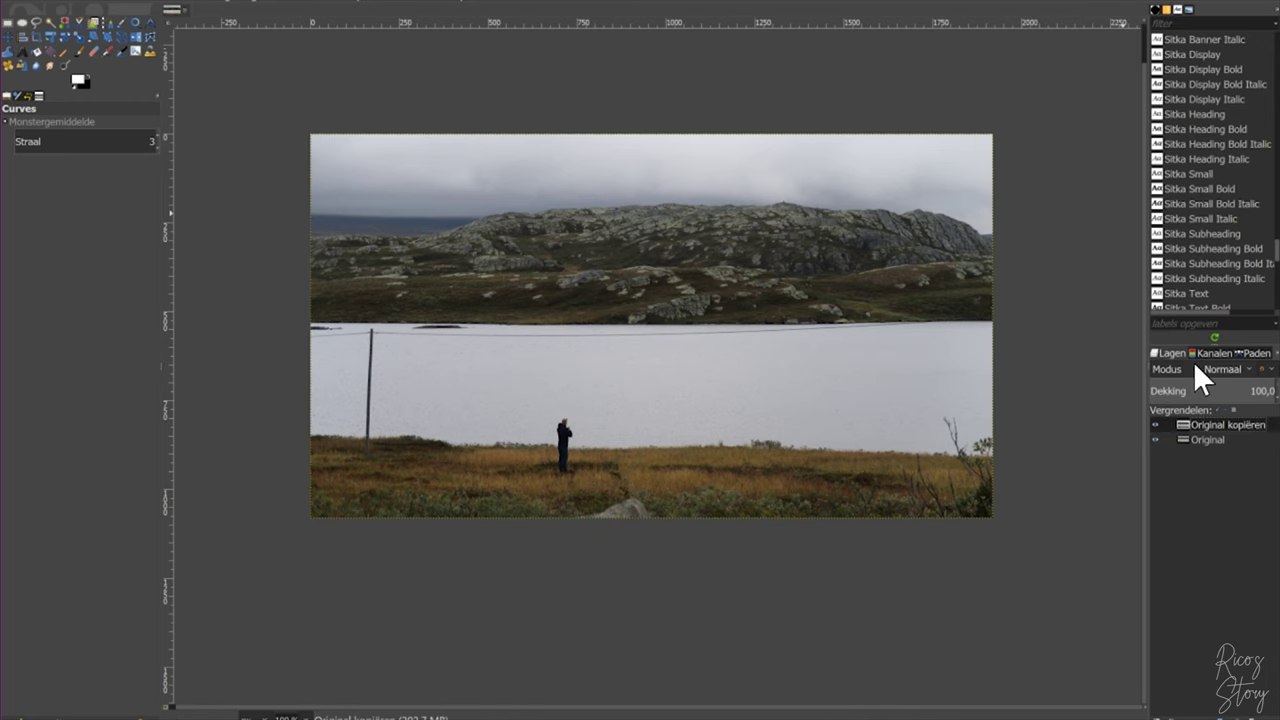
double_click(1201, 424)
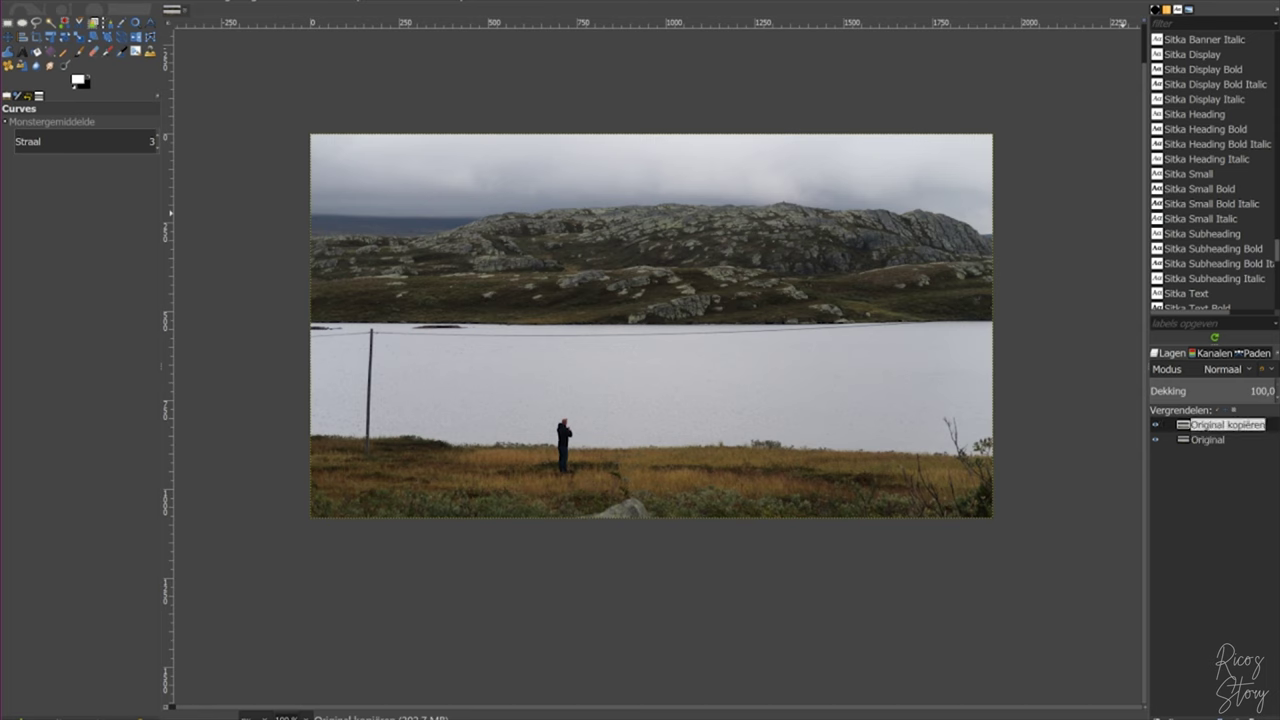
type("Edit")
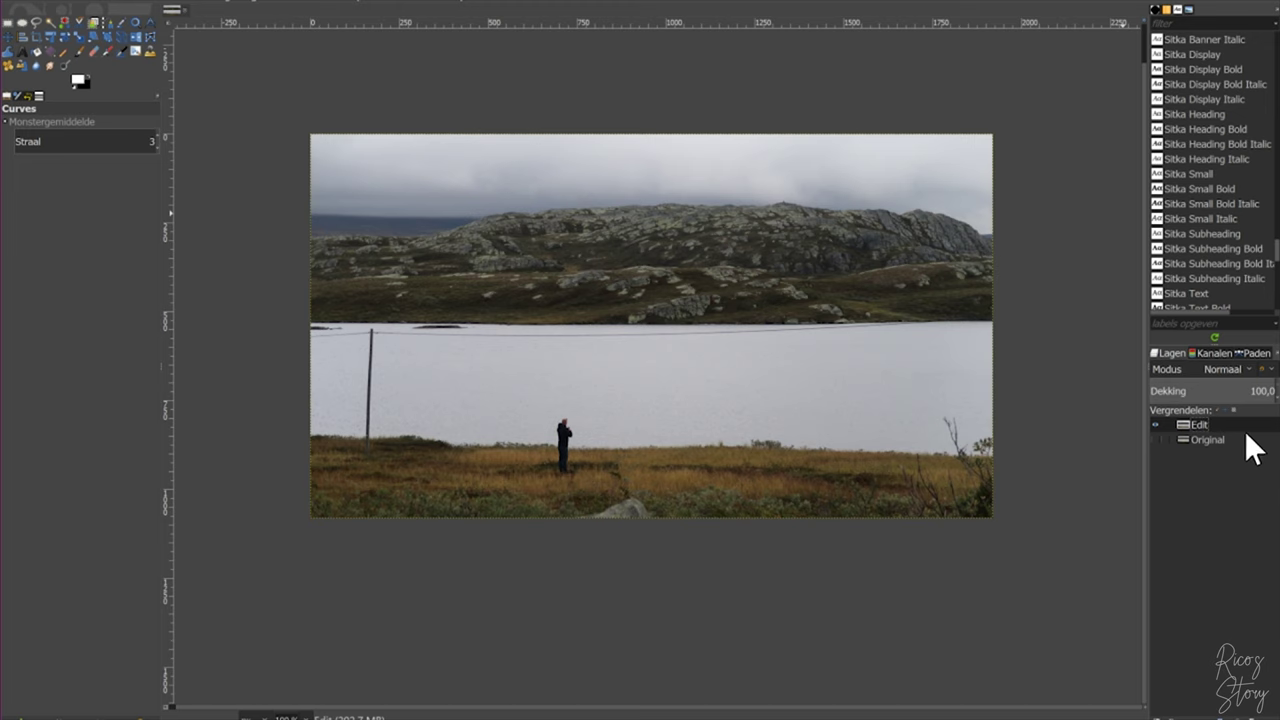
With the Paths tool, place anchor points along the horizon from the photo's left edge.
left_click(106, 22)
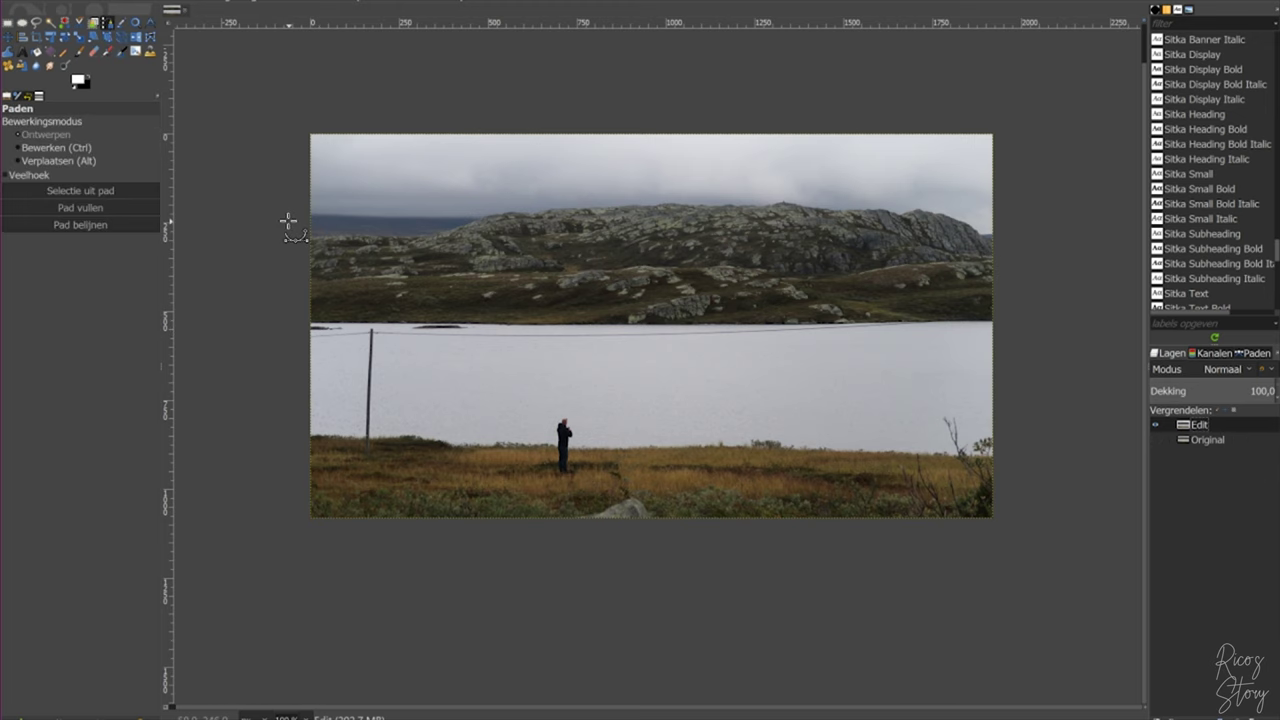
scroll(288, 220, "up", 4)
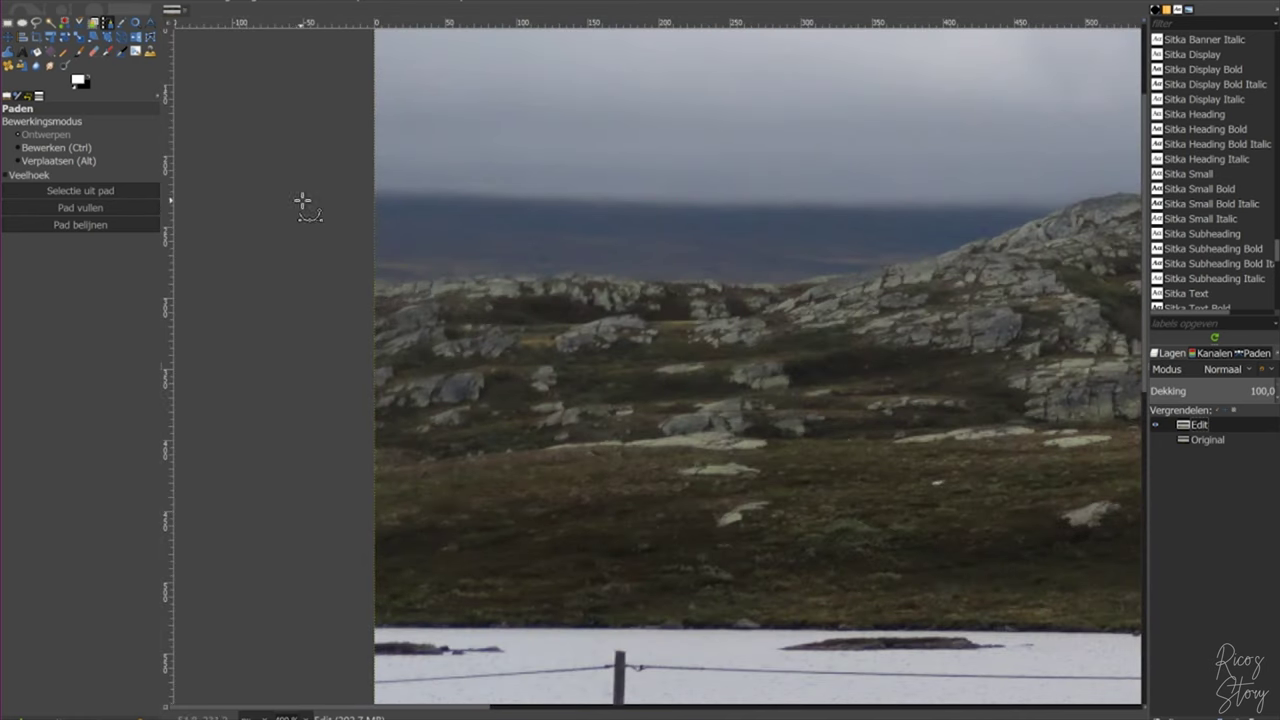
scroll(302, 201, "down", 2)
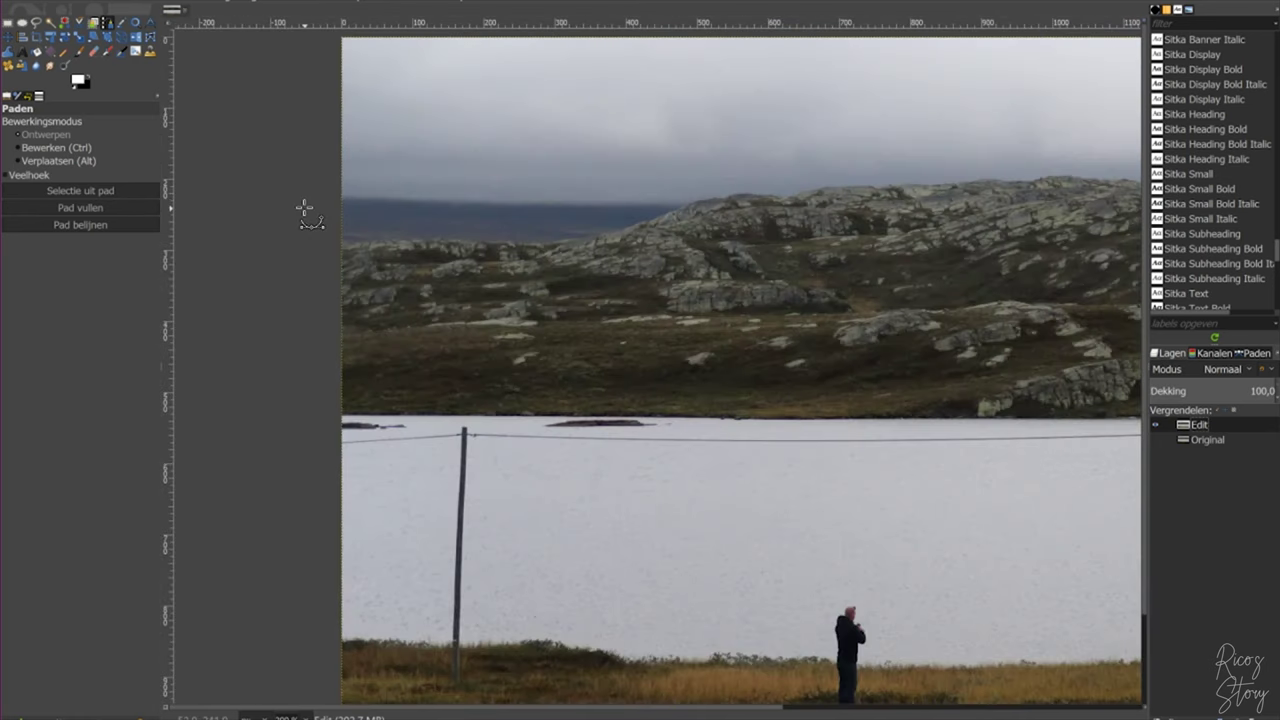
scroll(304, 208, "up", 2)
scroll(306, 208, "up", 1)
left_click(314, 173)
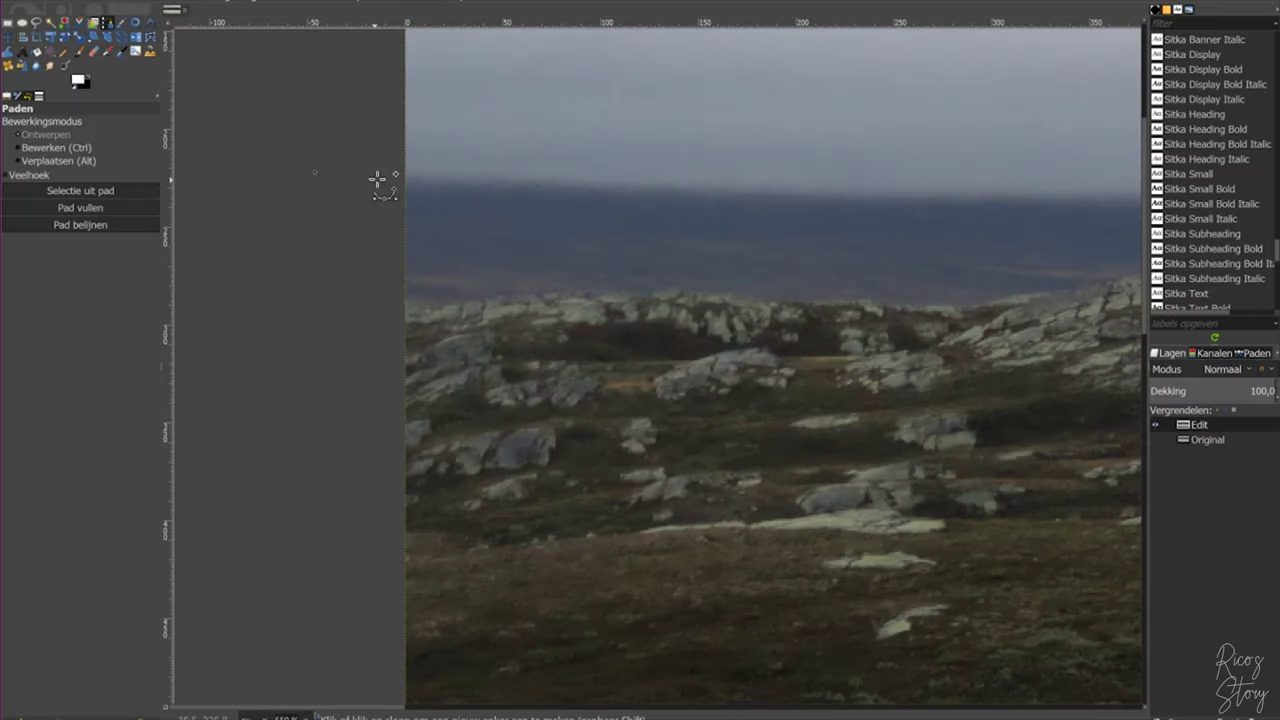
left_click(402, 179)
left_click(568, 185)
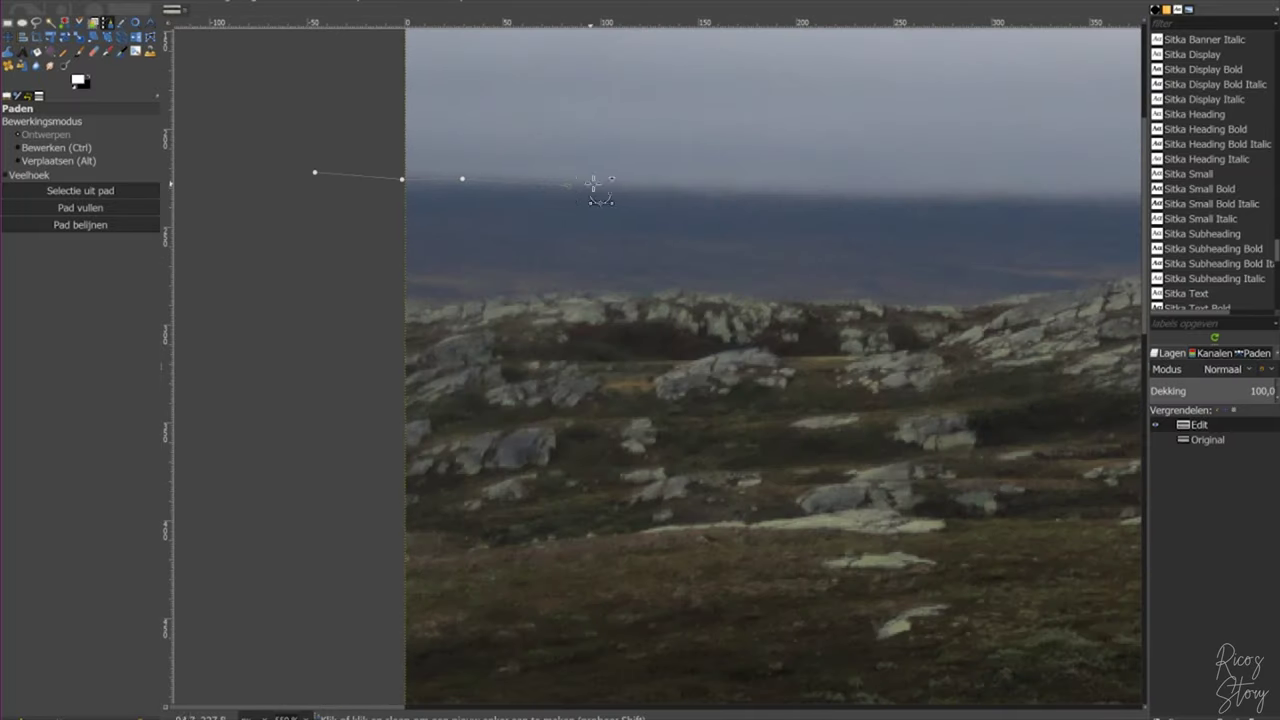
left_click(770, 193)
Extend the path up the hill and along the ridge skyline.
left_click_drag(966, 214, 470, 308)
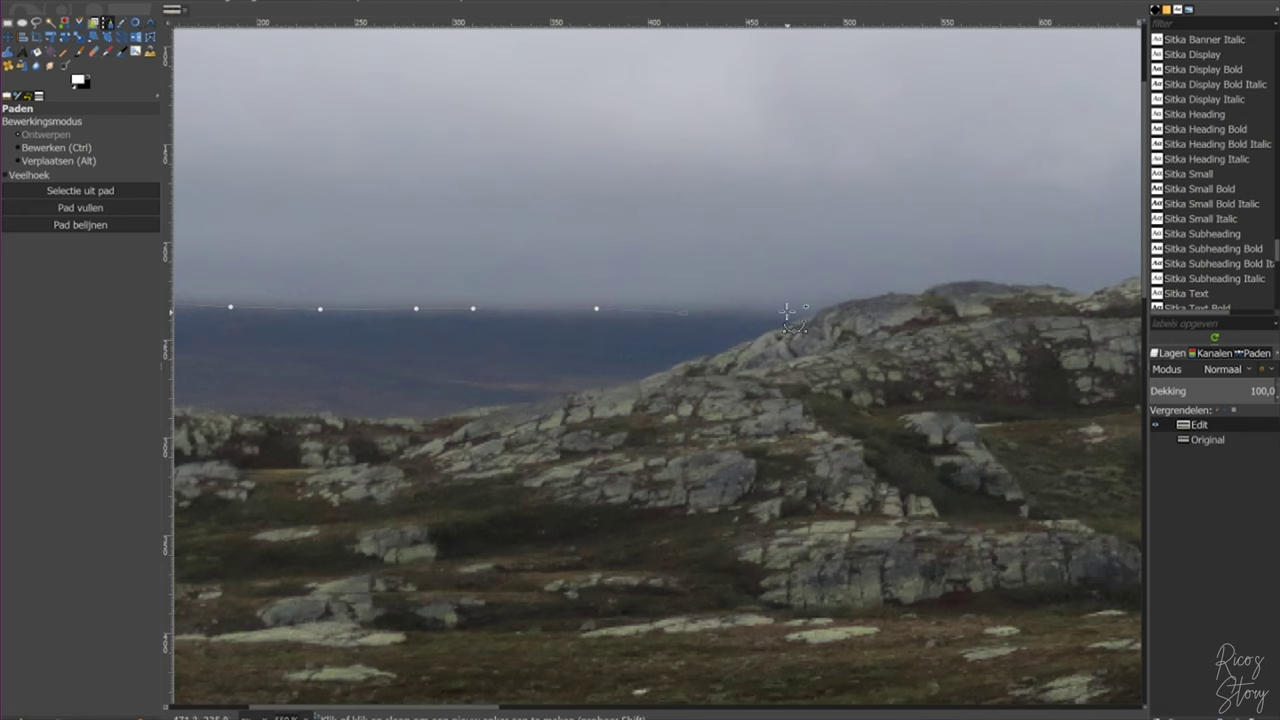
left_click(788, 313)
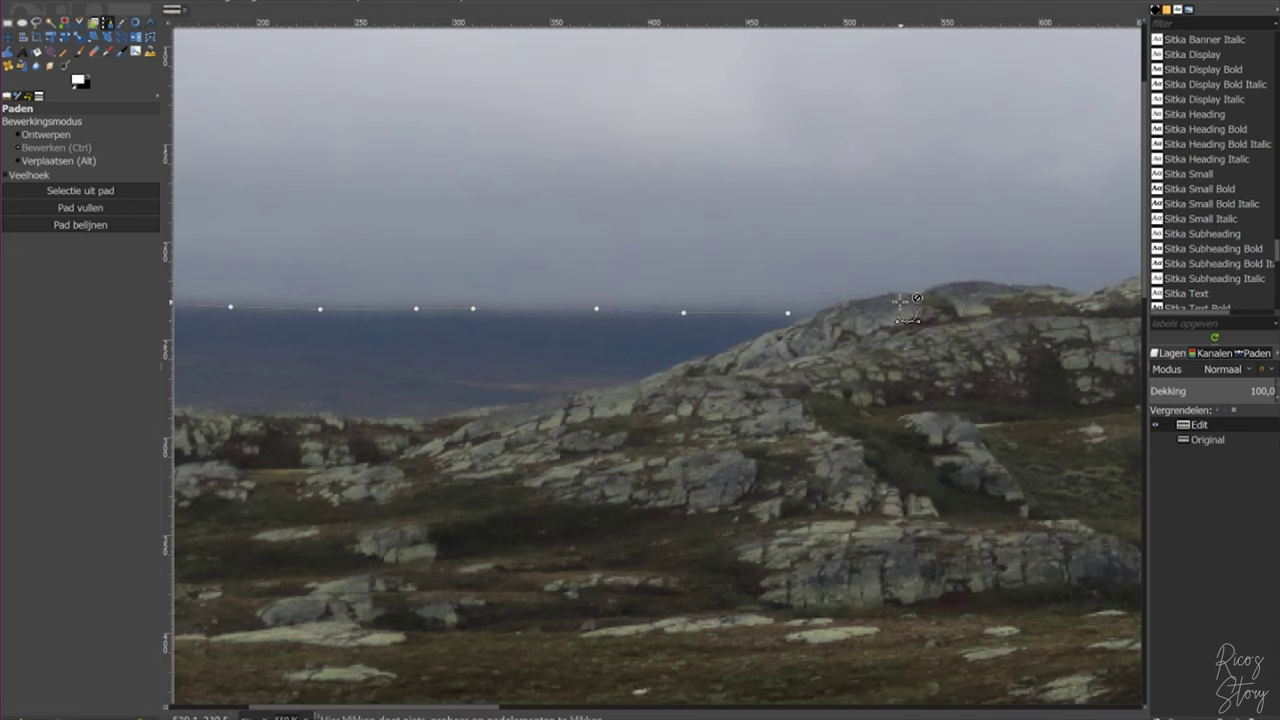
scroll(875, 303, "up", 4)
left_click(862, 264)
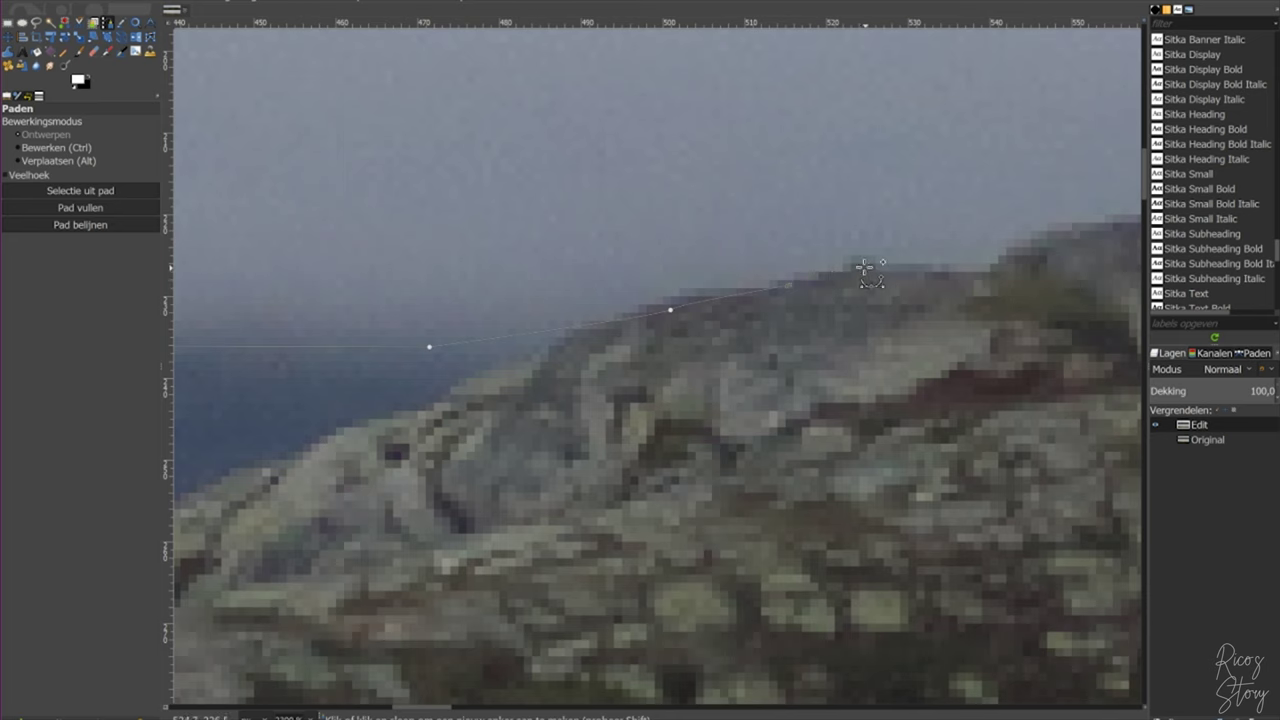
left_click(923, 268)
left_click(1056, 226)
left_click(1099, 218)
mouse_move(1103, 243)
left_mouse_down()
mouse_move(669, 304)
mouse_move(330, 300)
left_mouse_up()
left_click(766, 300)
Continue the path down the ridge, ending past the photo's right edge.
mouse_move(900, 330)
left_mouse_down()
mouse_move(600, 340)
mouse_move(588, 405)
mouse_move(300, 340)
left_mouse_up()
left_click_drag(1090, 340, 650, 344)
left_click_drag(920, 334, 776, 328)
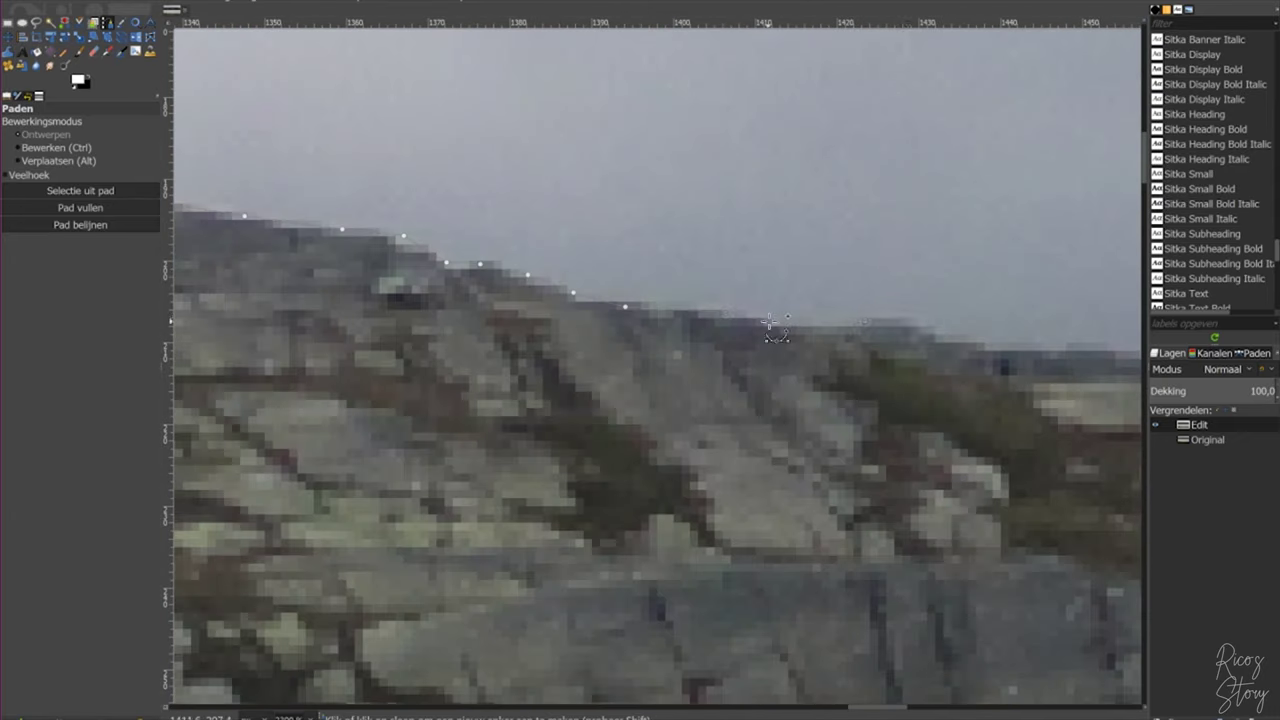
left_click(770, 322)
left_click_drag(1090, 340, 640, 340)
left_click_drag(1000, 330, 557, 322)
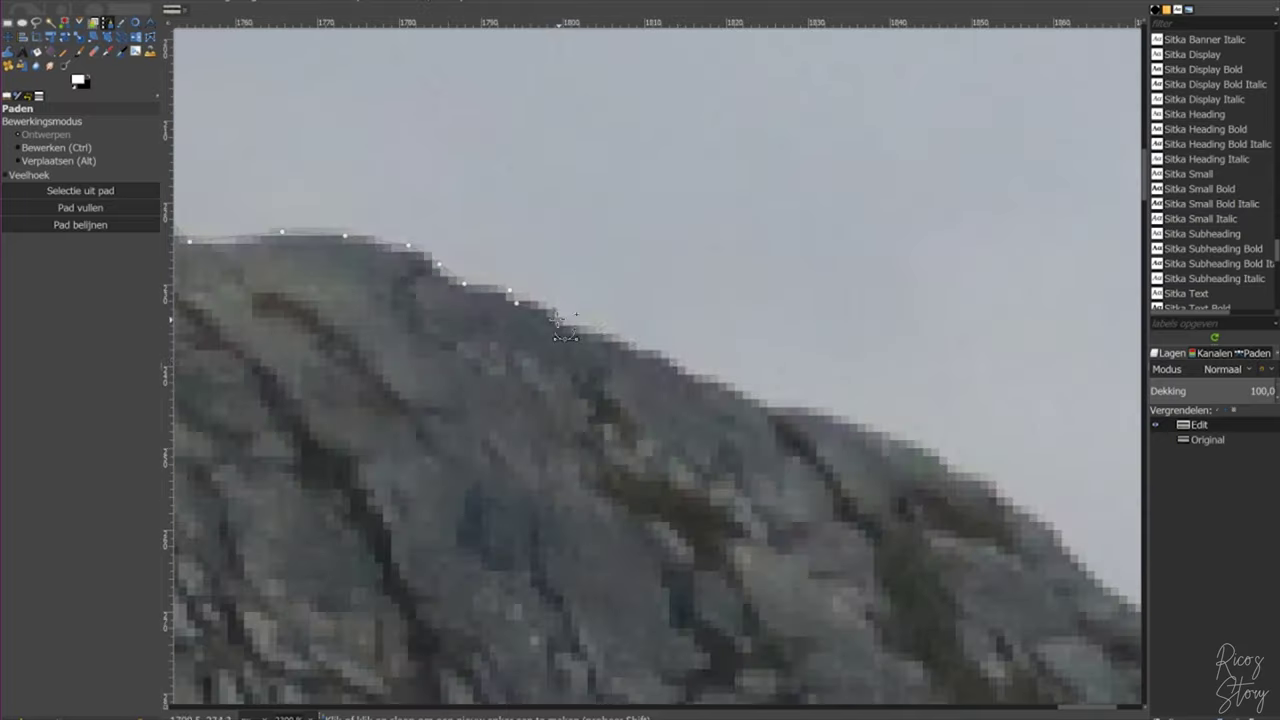
scroll(557, 322, "right", 10)
scroll(557, 322, "down", 5)
left_click(735, 482)
left_click(919, 466)
left_click(1007, 464)
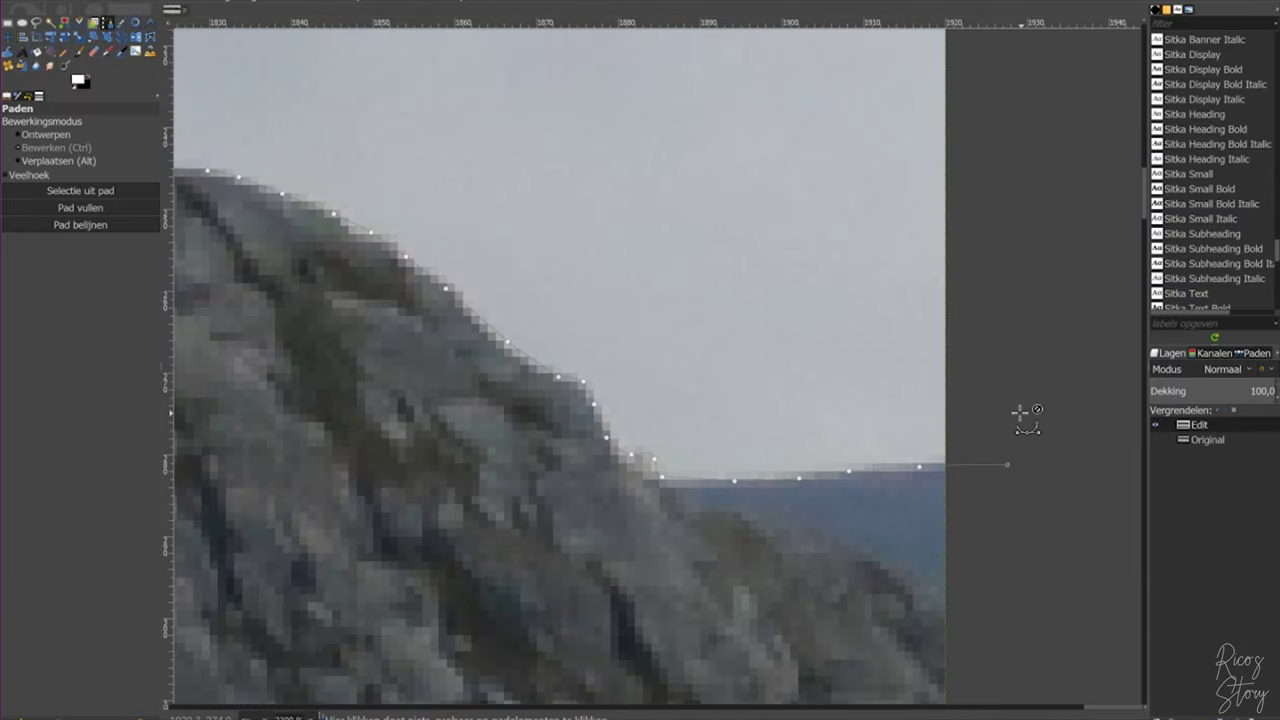
scroll(1020, 411, "down", 5, "ctrl")
scroll(1025, 411, "down", 4, "ctrl")
Close the path around the sky with points above it and down the left side.
scroll(1035, 412, "down", 2, "ctrl")
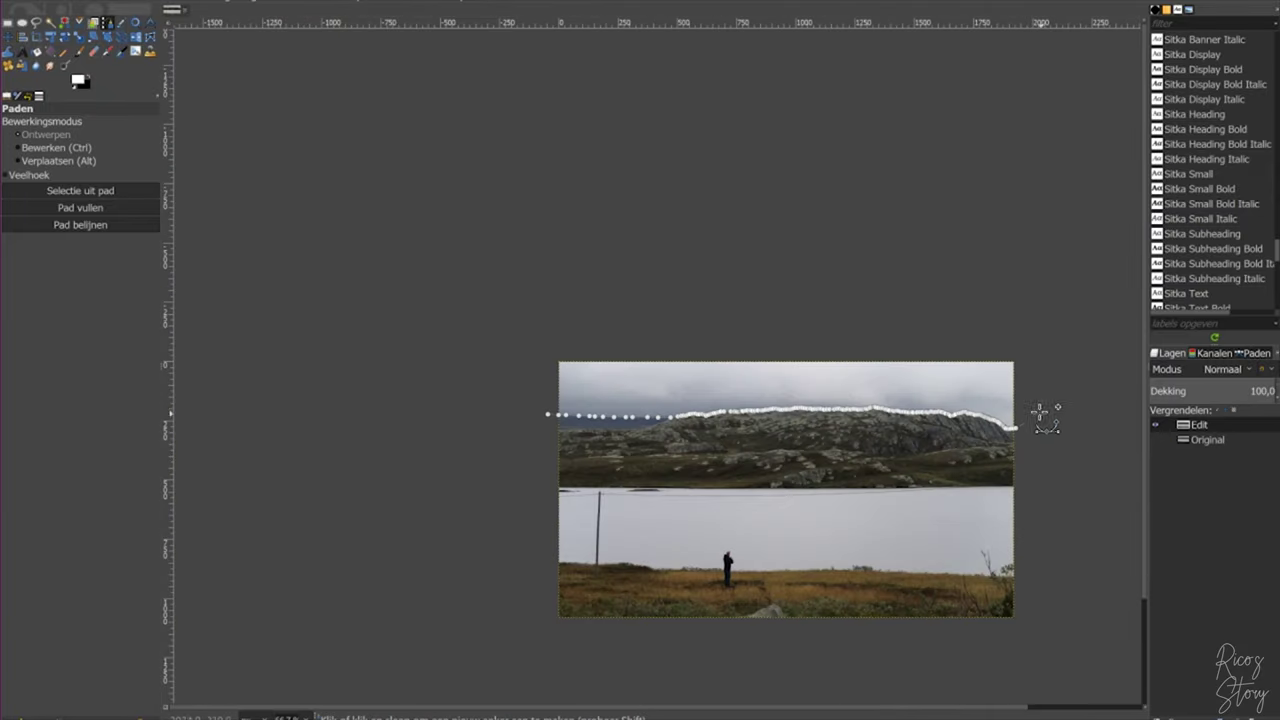
left_click(1041, 413)
left_click(1037, 347)
left_click(967, 331)
left_click(835, 334)
left_click(706, 327)
left_click(617, 334)
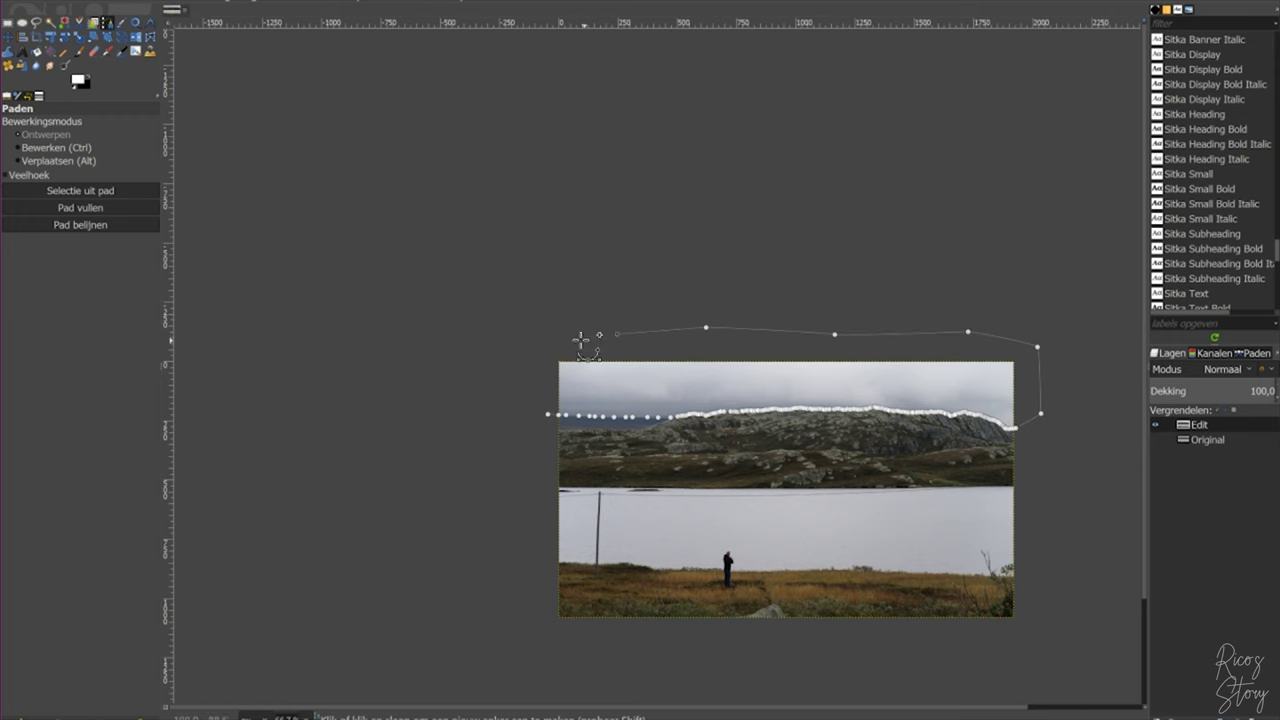
left_click(561, 343)
left_click(530, 375)
left_click(530, 409)
scroll(550, 420, "up", 2, "ctrl")
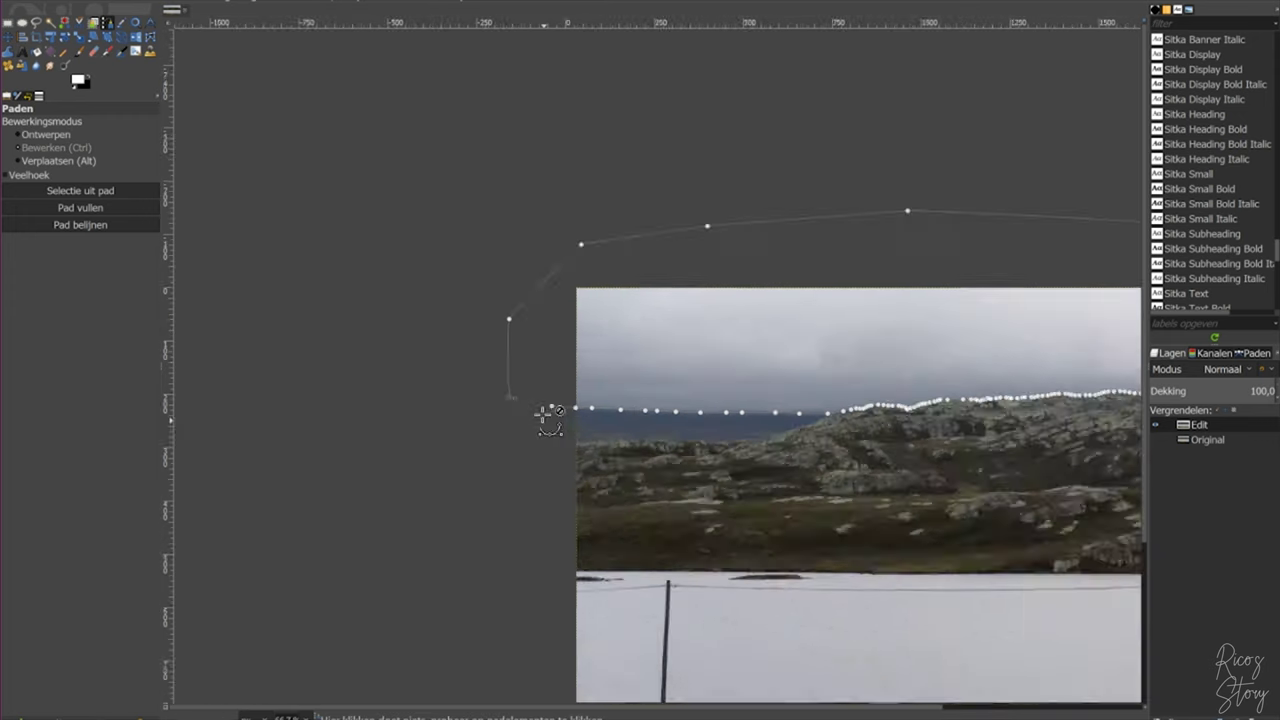
scroll(542, 410, "up", 3, "ctrl")
scroll(535, 405, "up", 2, "ctrl")
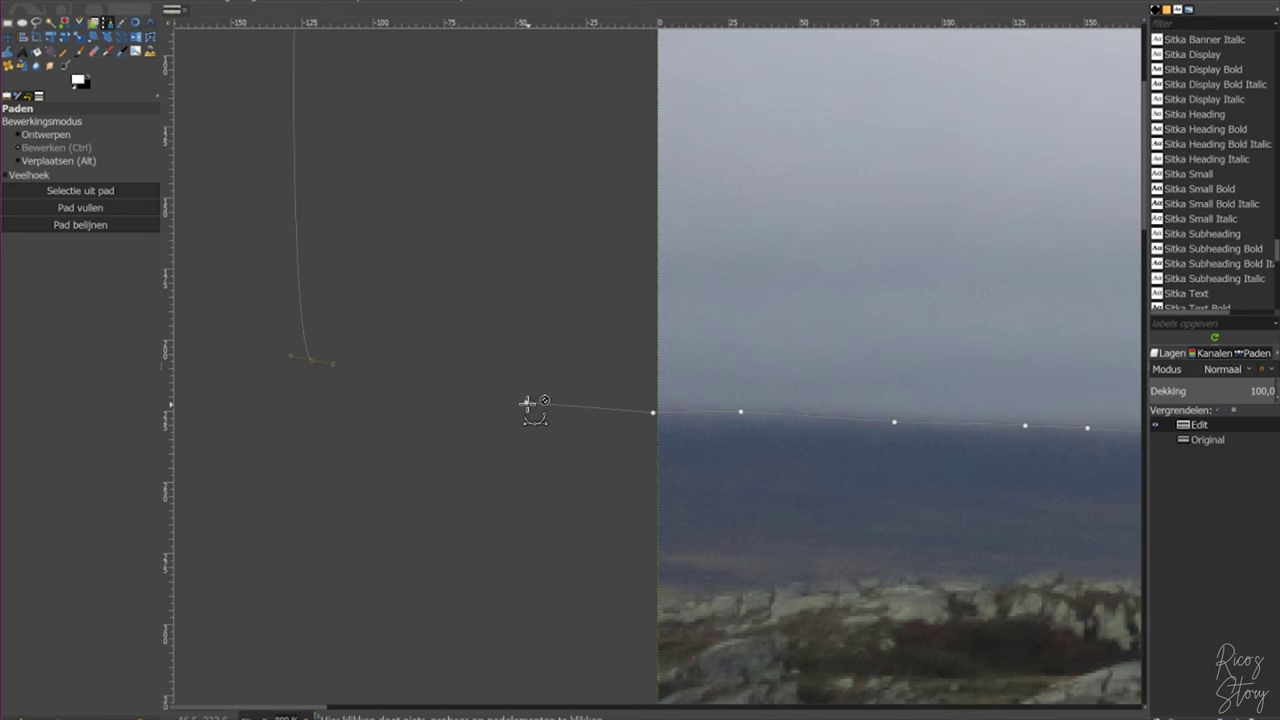
left_click(527, 402)
Feather the sky selection by 3 px with Selectieranden verzachten.
scroll(533, 471, "down", 2, "ctrl")
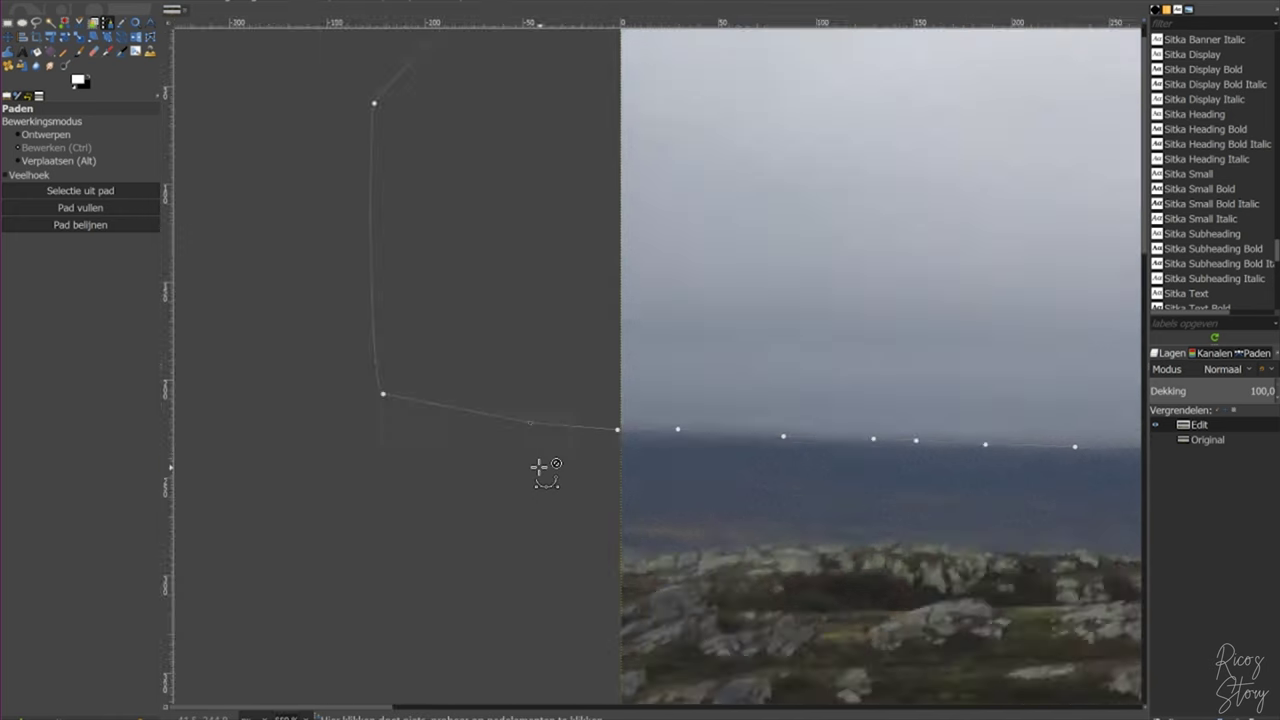
scroll(535, 471, "down", 2, "ctrl")
left_click_drag(808, 515, 606, 477)
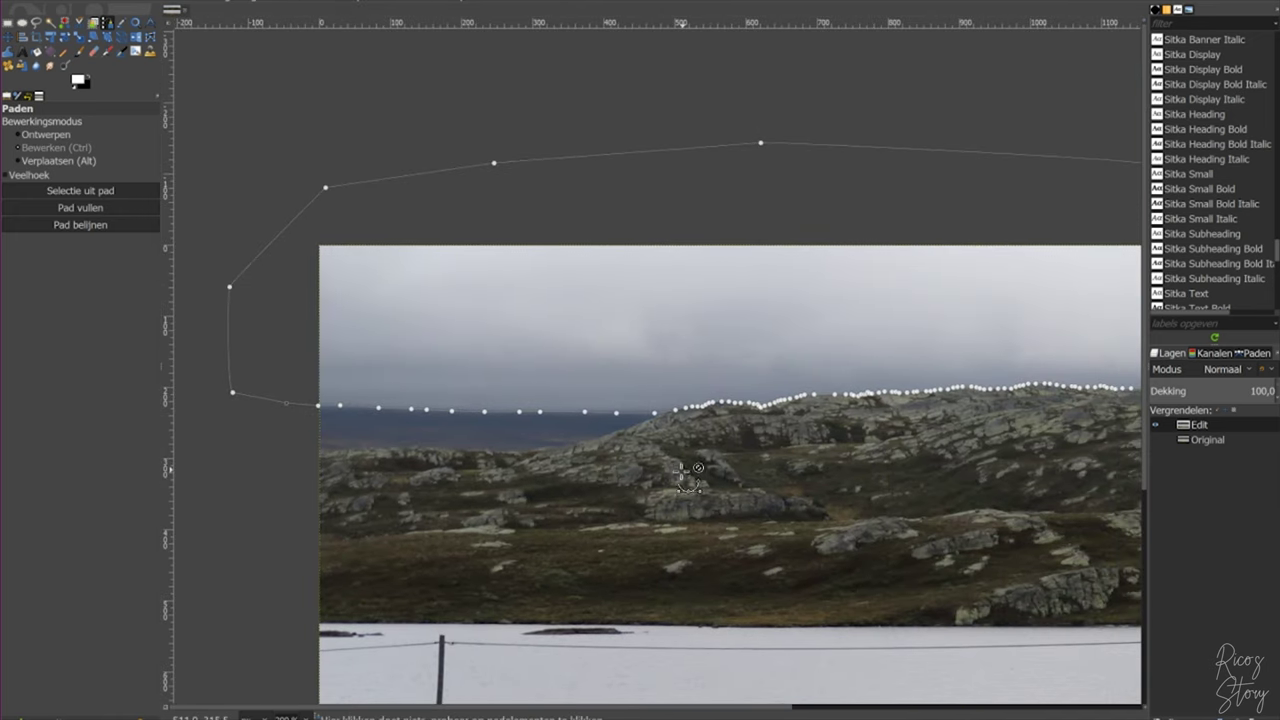
scroll(686, 457, "down", 2, "ctrl")
left_click_drag(715, 473, 678, 450)
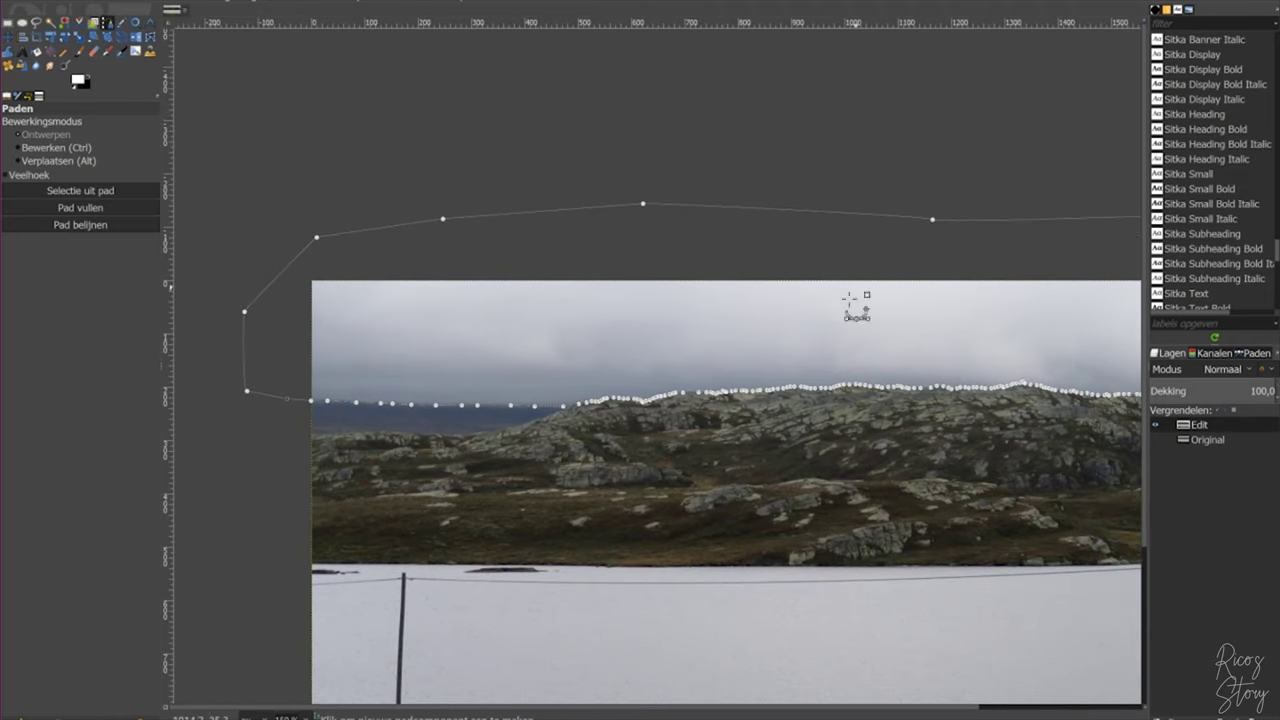
left_click_drag(843, 446, 797, 429)
scroll(803, 437, "down", 2, "ctrl")
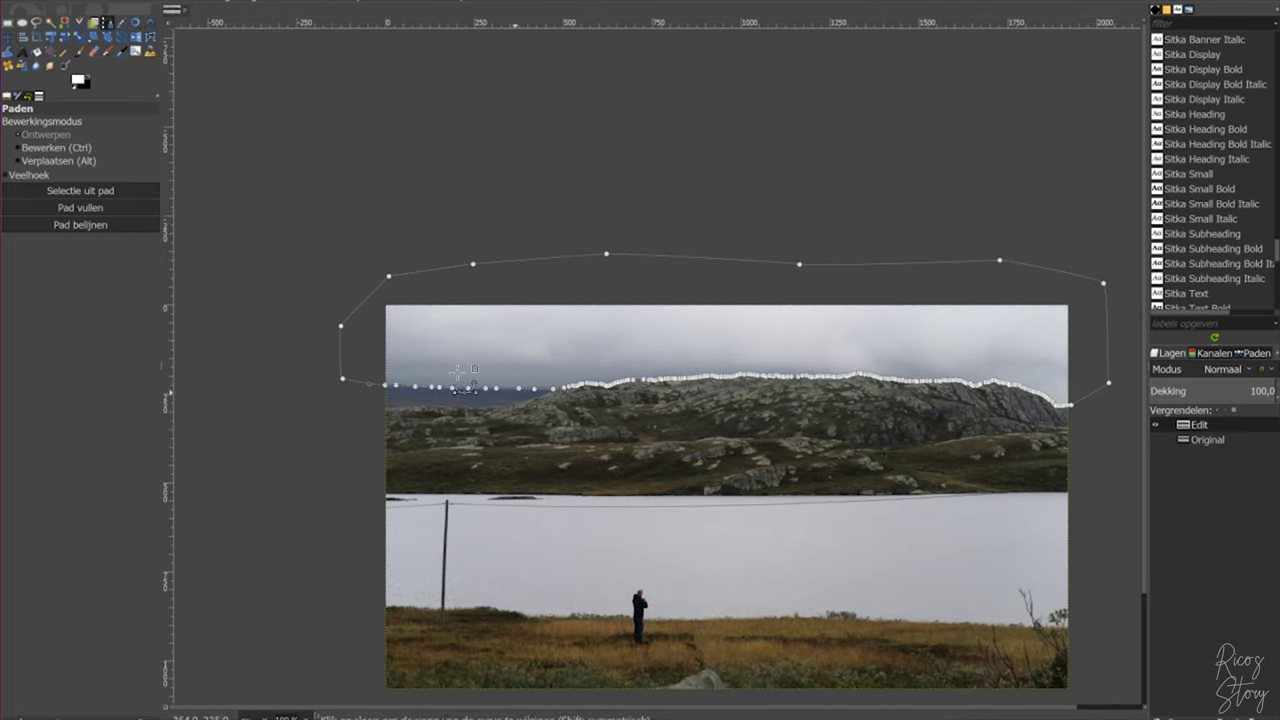
left_click(119, 3)
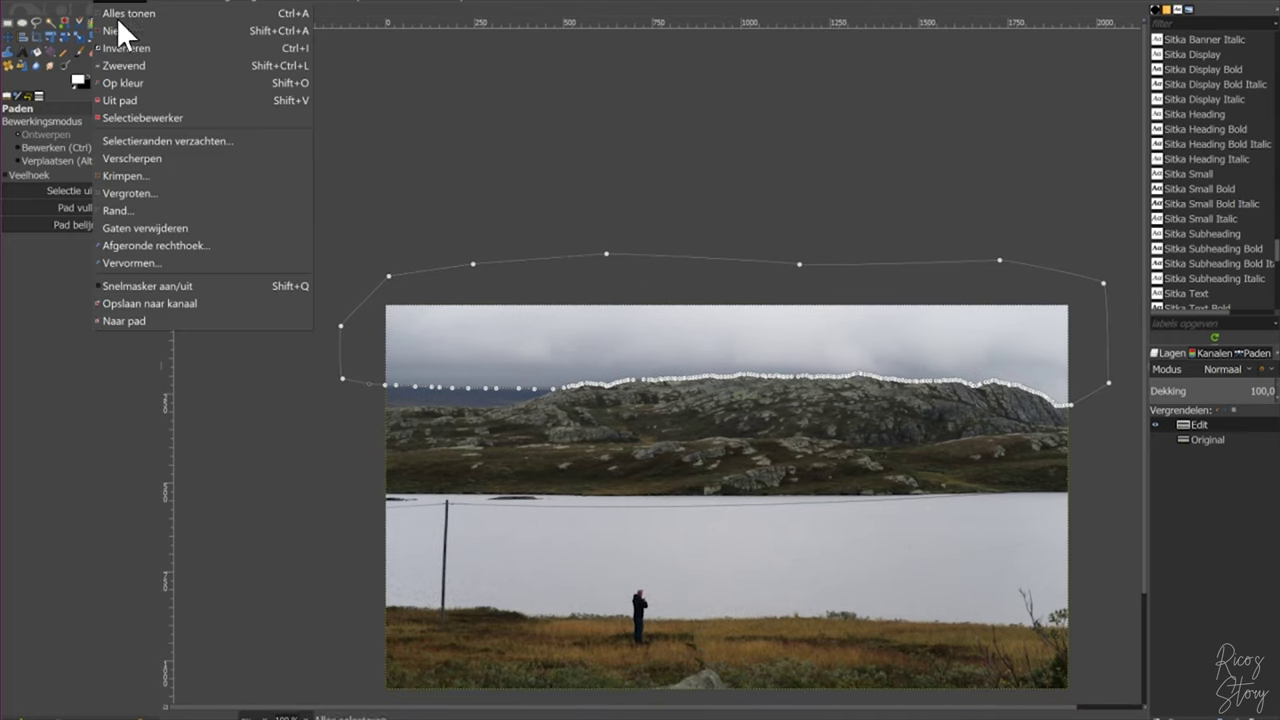
left_click(122, 141)
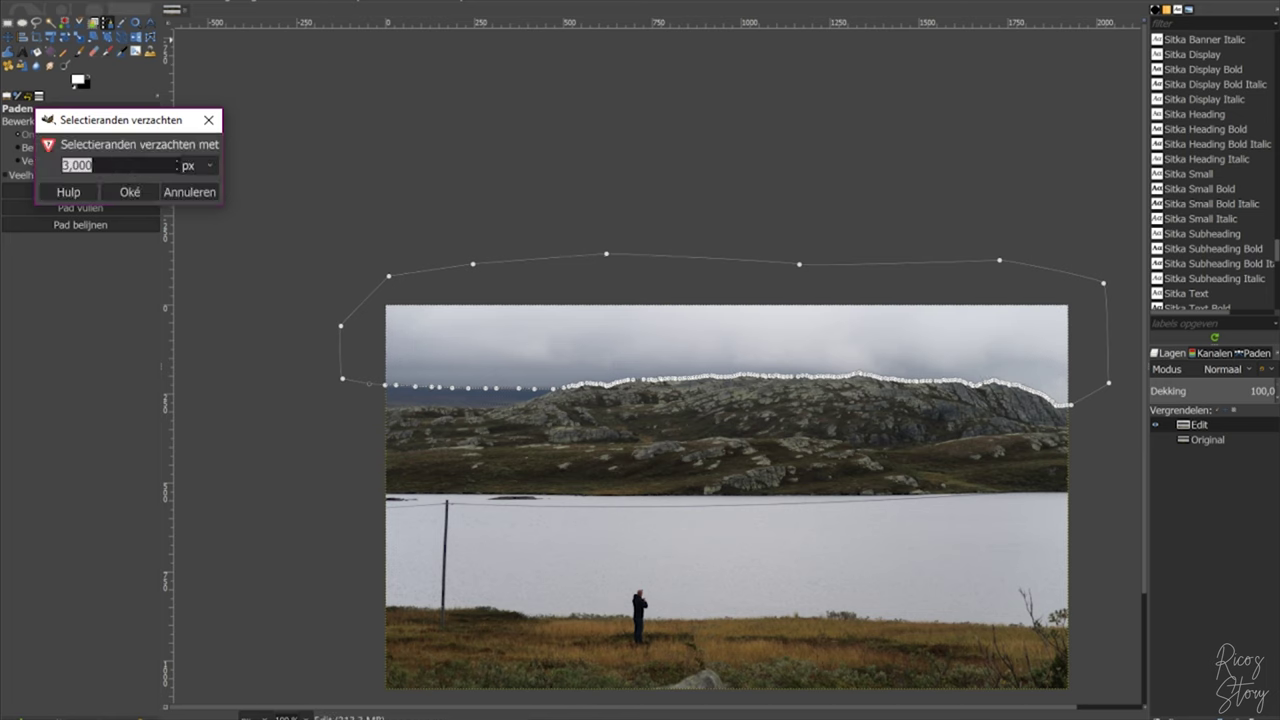
left_click(121, 189)
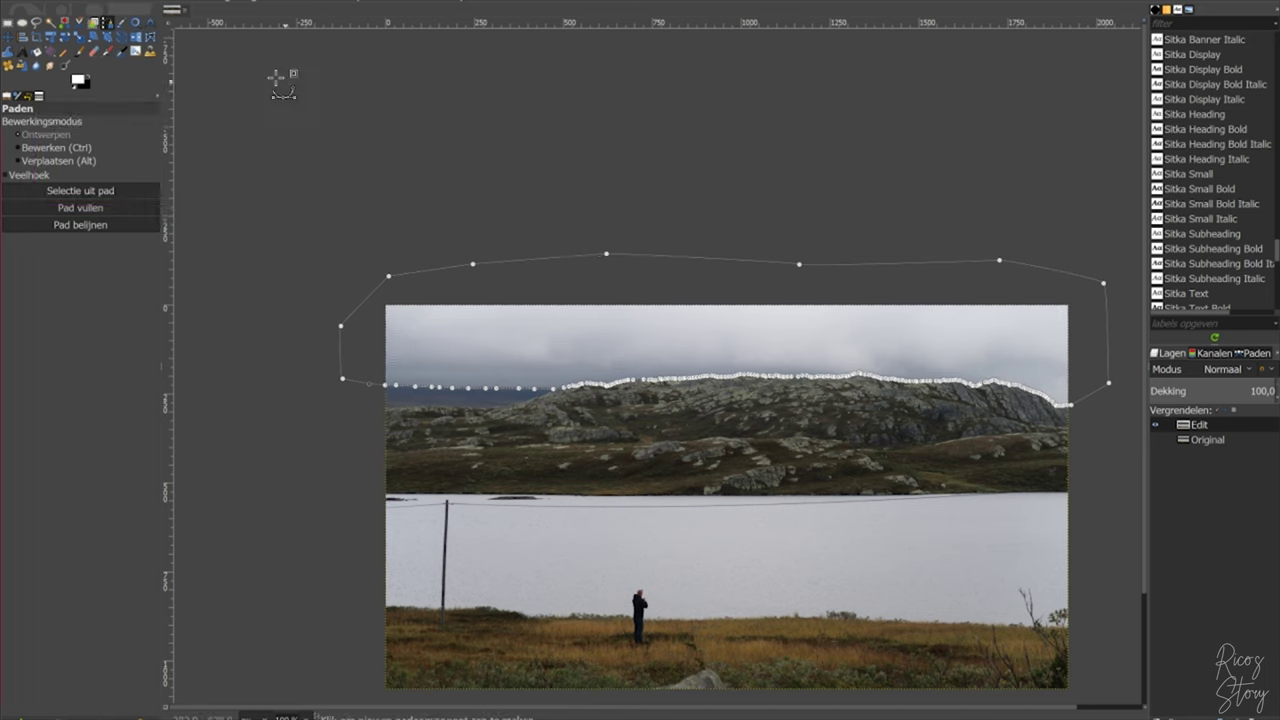
left_click(120, 5)
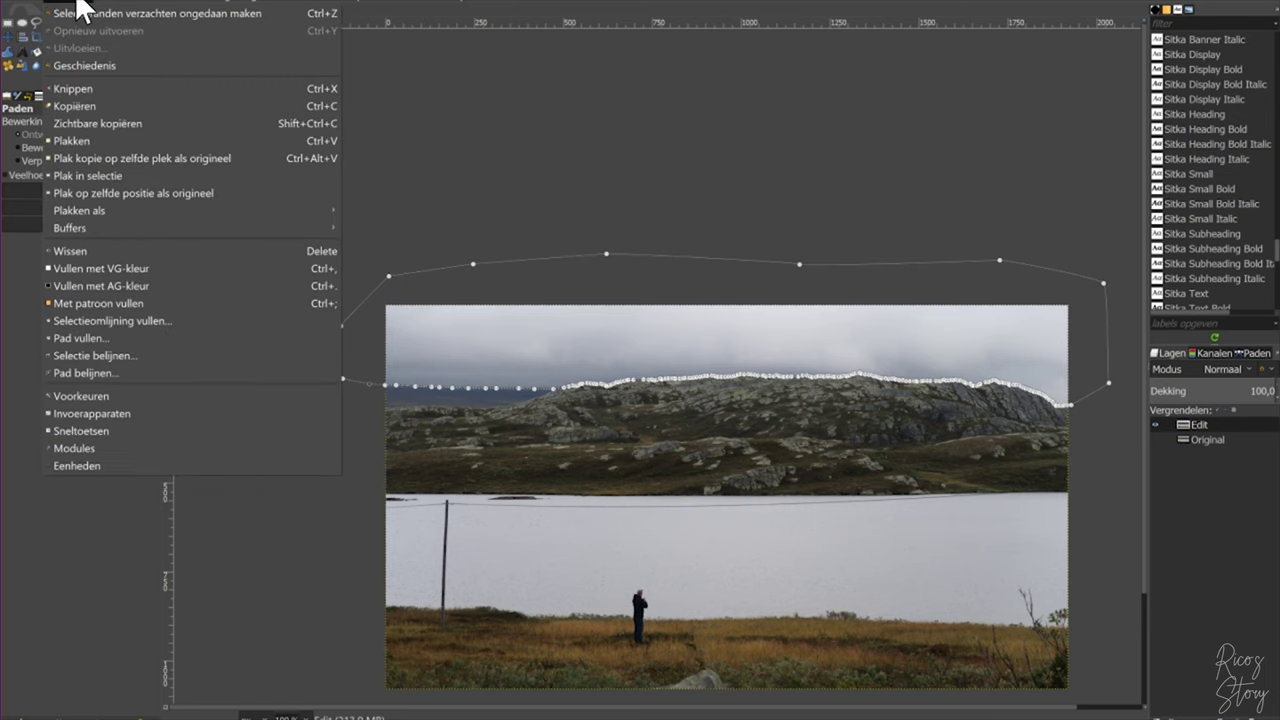
Copy and paste the feathered sky, turning the floating selection into a new layer.
left_click(88, 106)
left_click(86, 5)
left_click(92, 140)
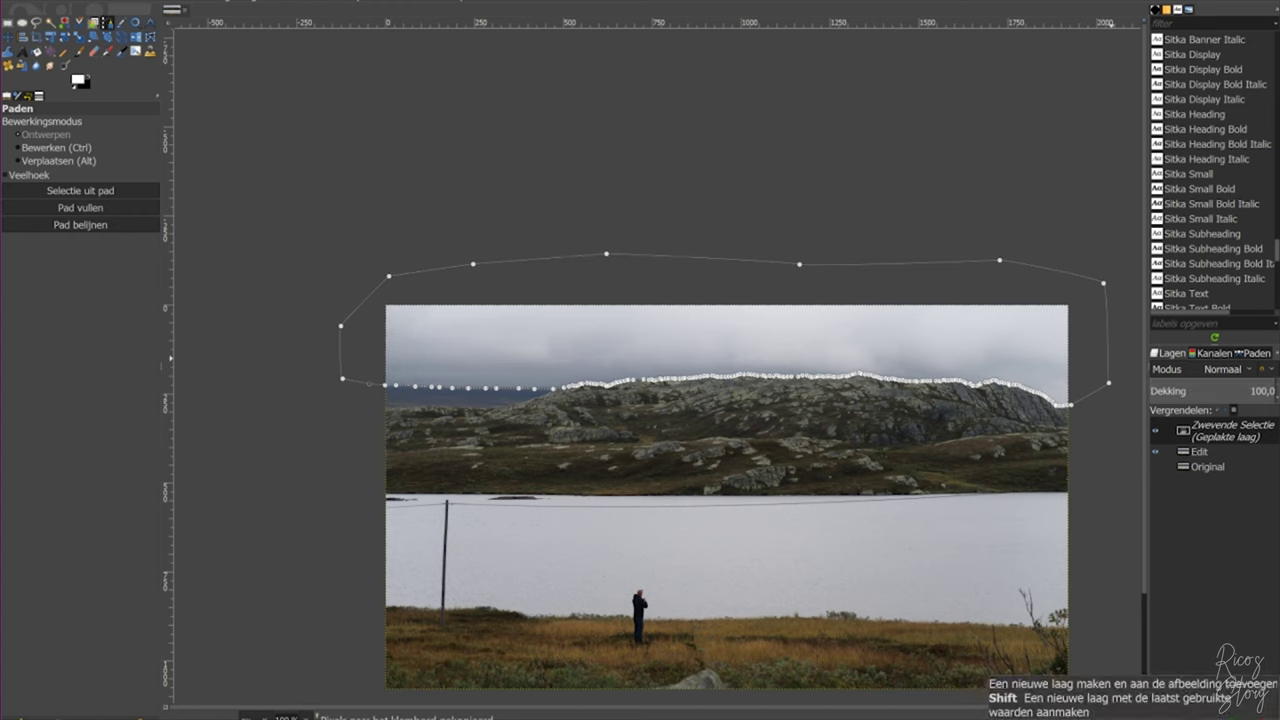
left_click(1158, 710)
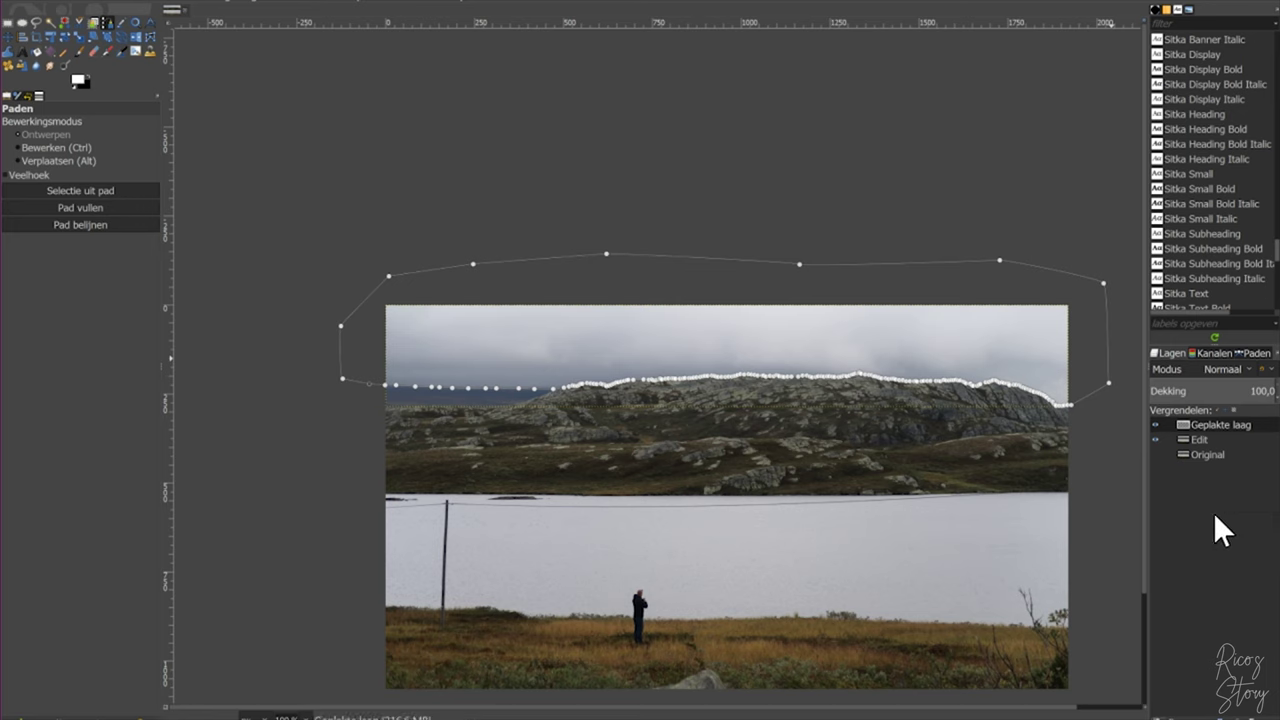
Duplicate the pasted sky layer and name the copy 'Edit Sky'.
left_click(1222, 712)
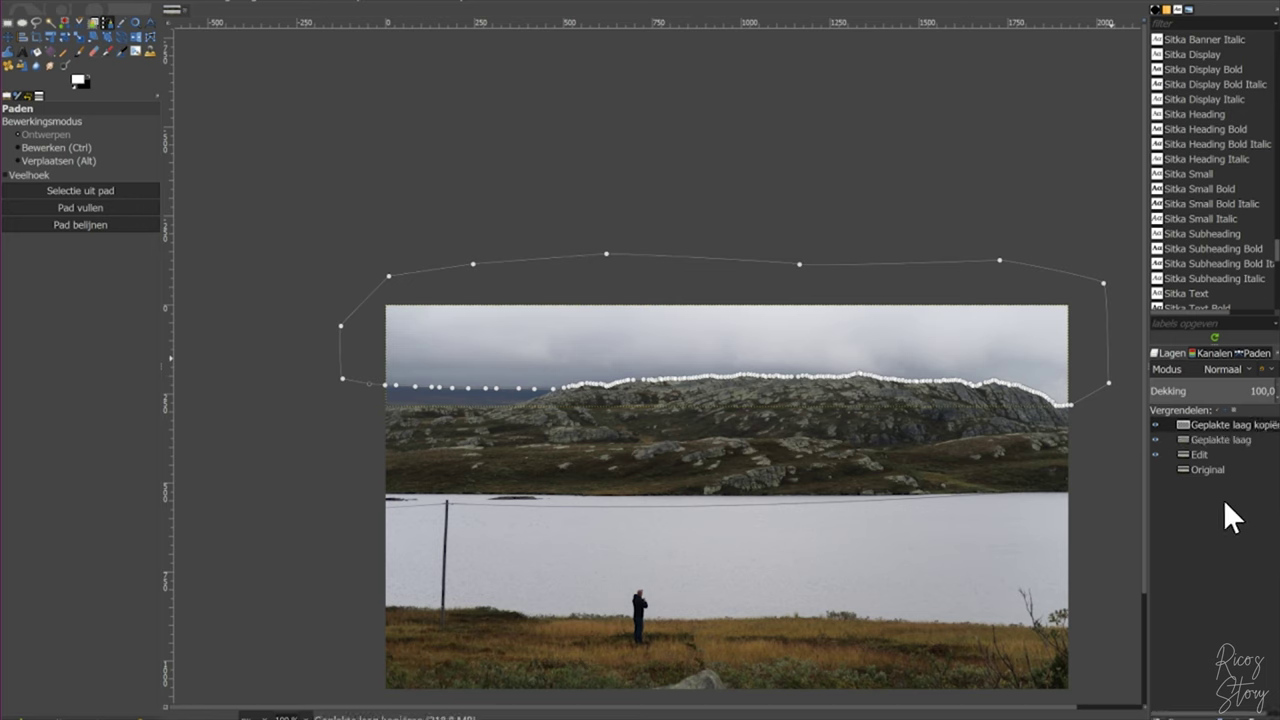
double_click(1235, 426)
type("Edit Sky")
key("Return")
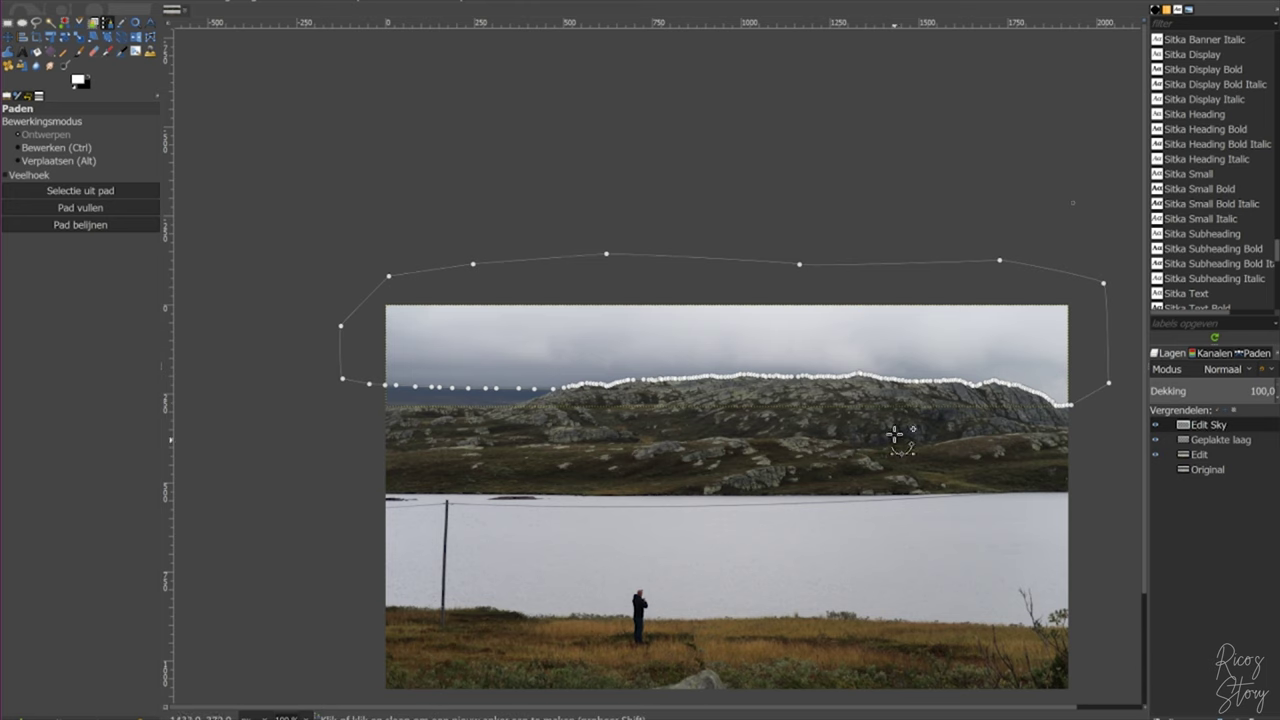
scroll(666, 405, "up", 3, "ctrl")
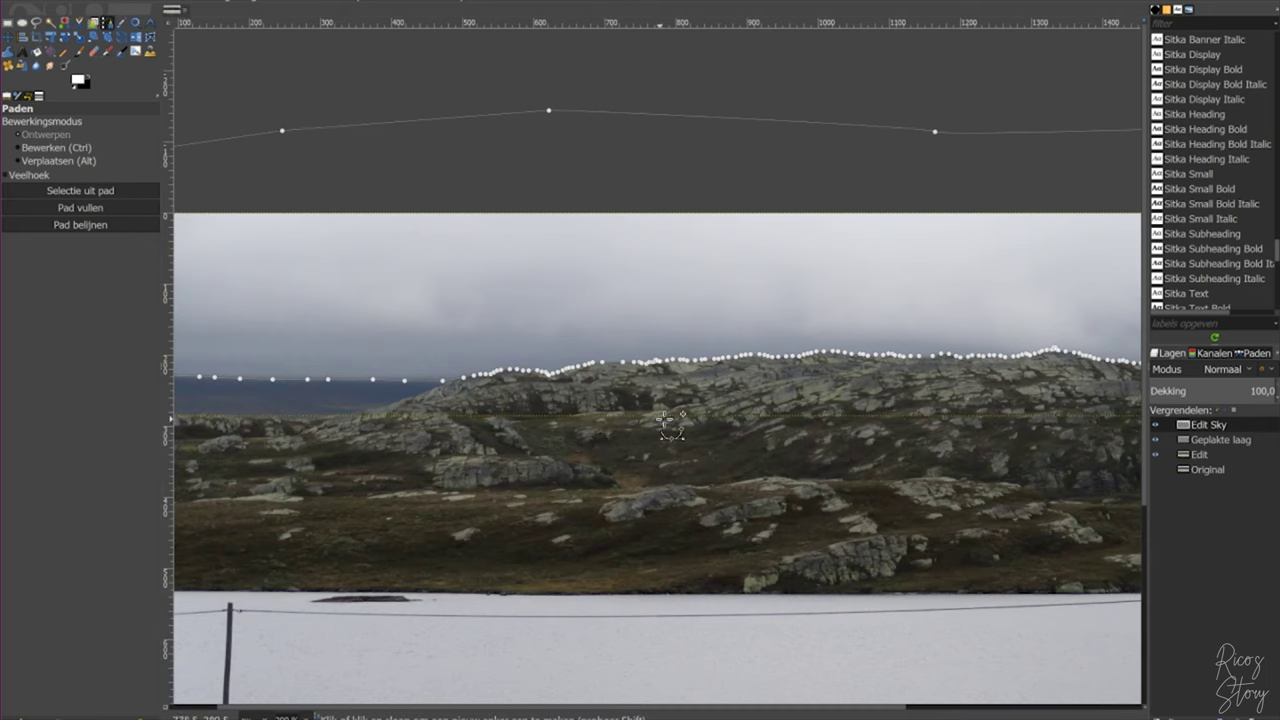
scroll(645, 445, "down", 3, "ctrl")
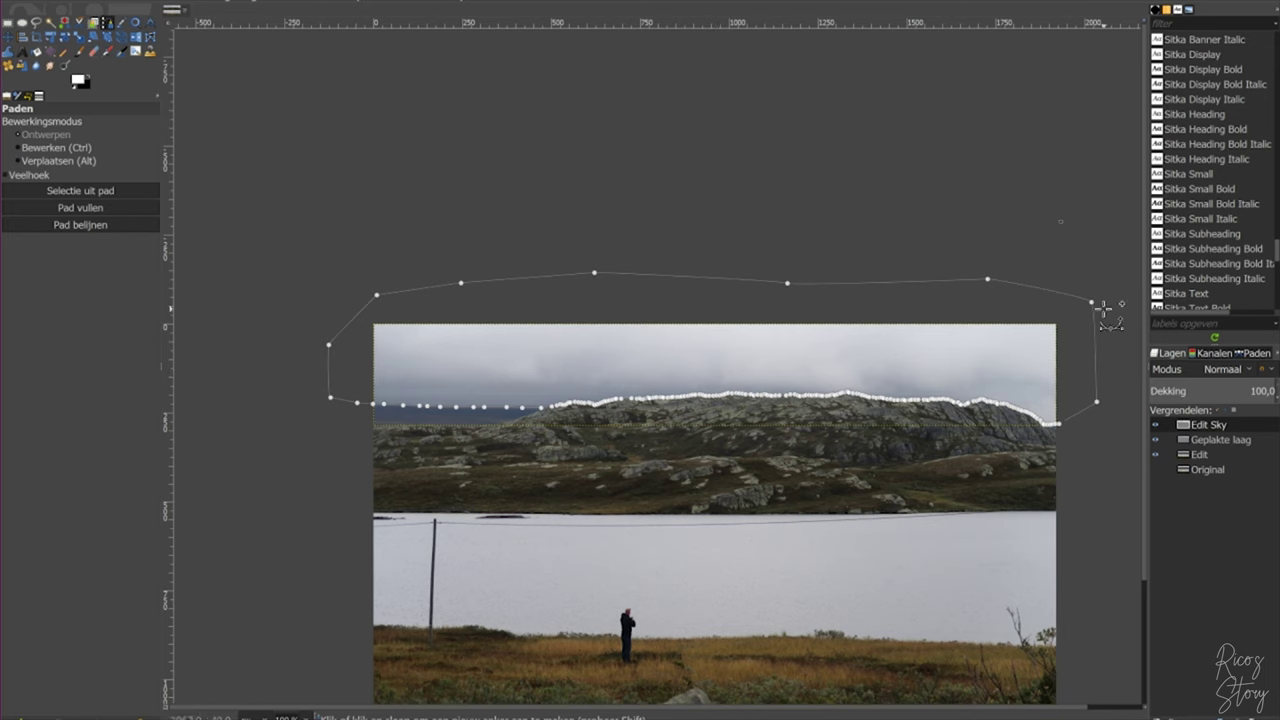
Apply a Curves S-curve to Edit Sky, lowering shadows and lifting highlights, checked with before/after.
left_click(120, 5)
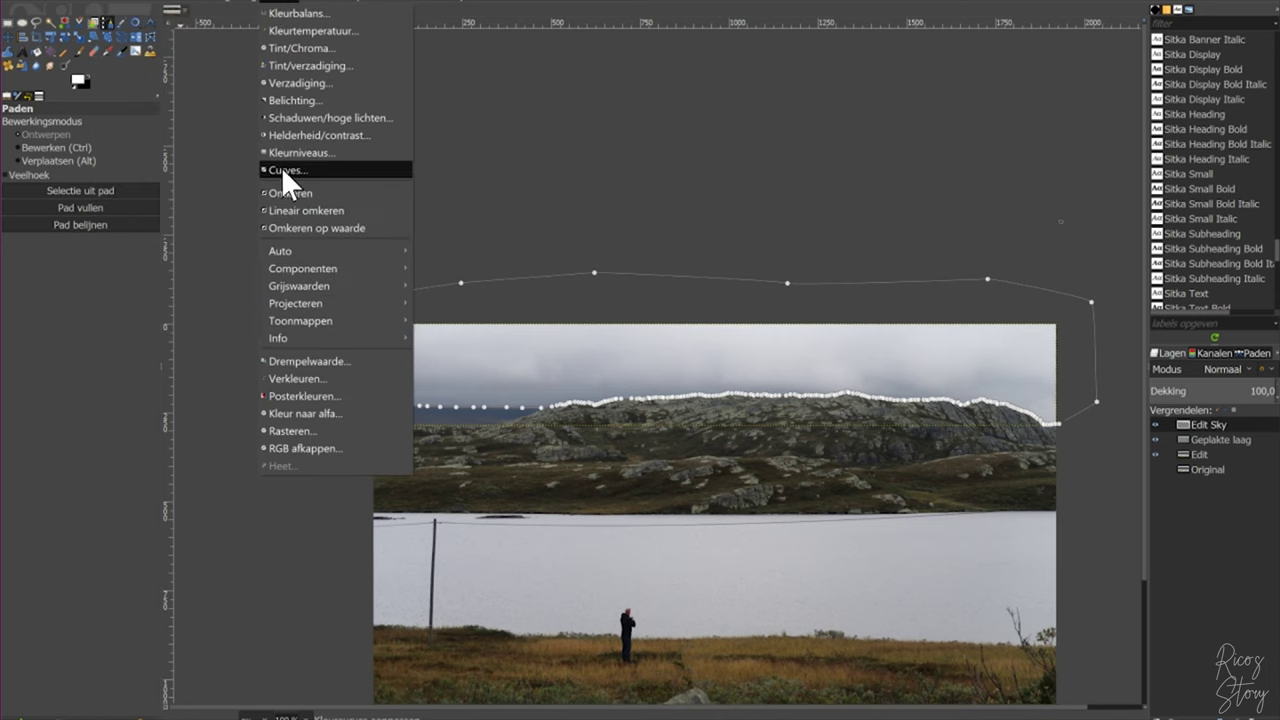
left_click(282, 170)
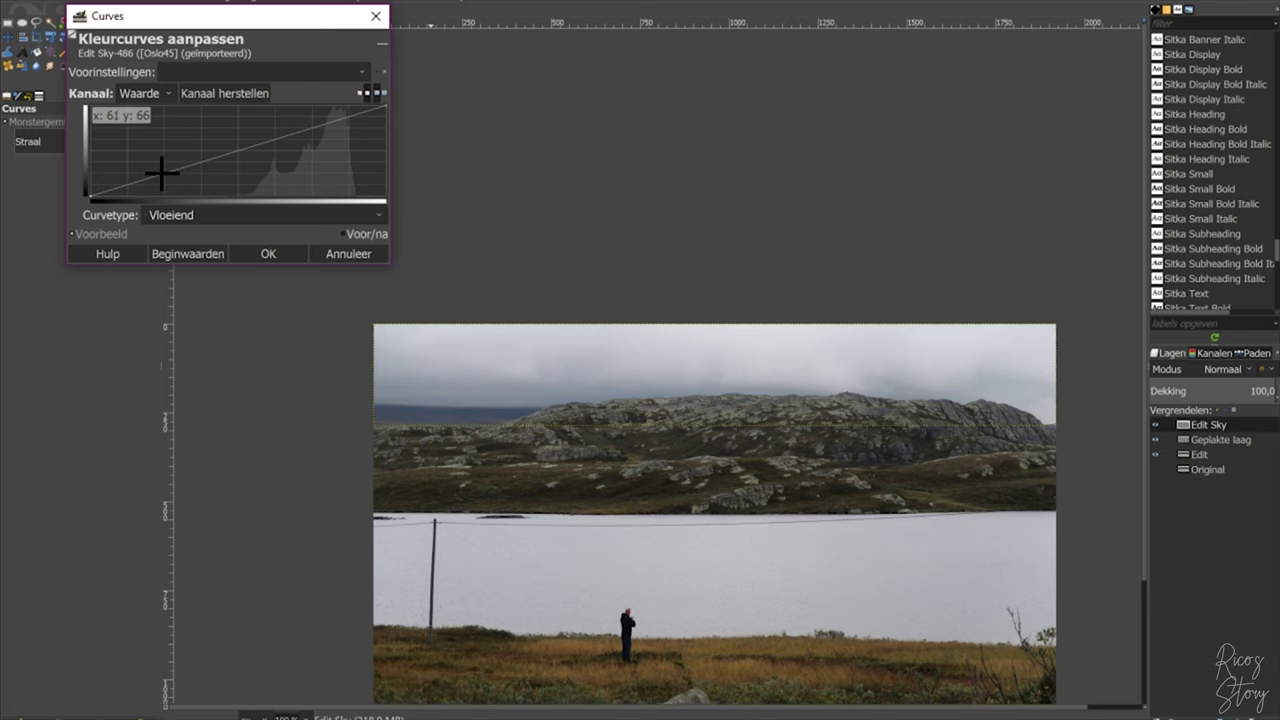
left_click_drag(161, 174, 165, 186)
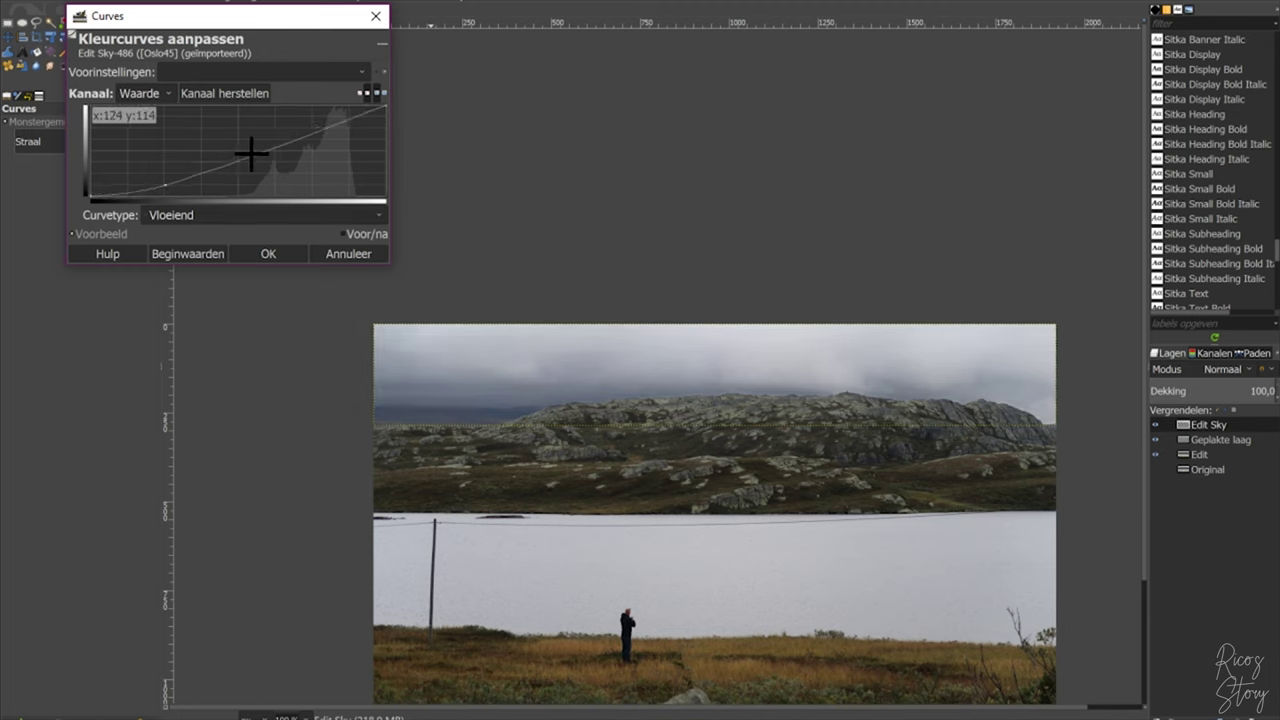
left_click_drag(327, 126, 314, 114)
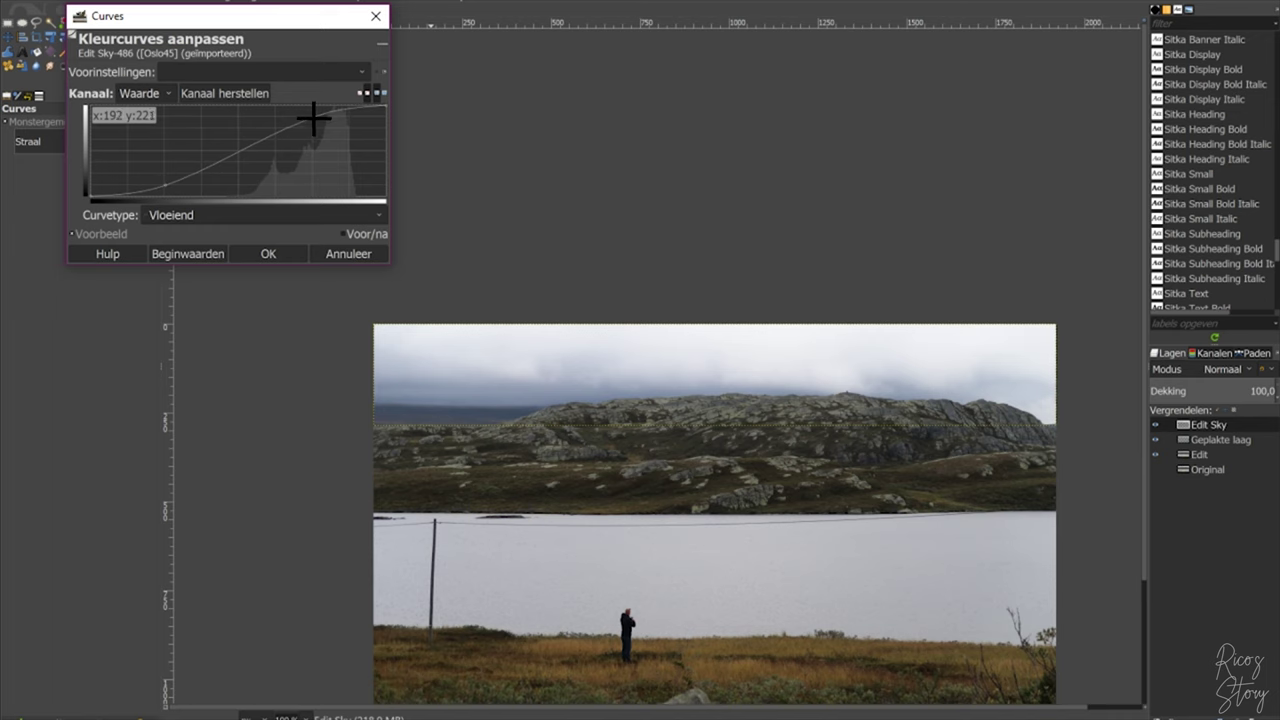
left_click(342, 232)
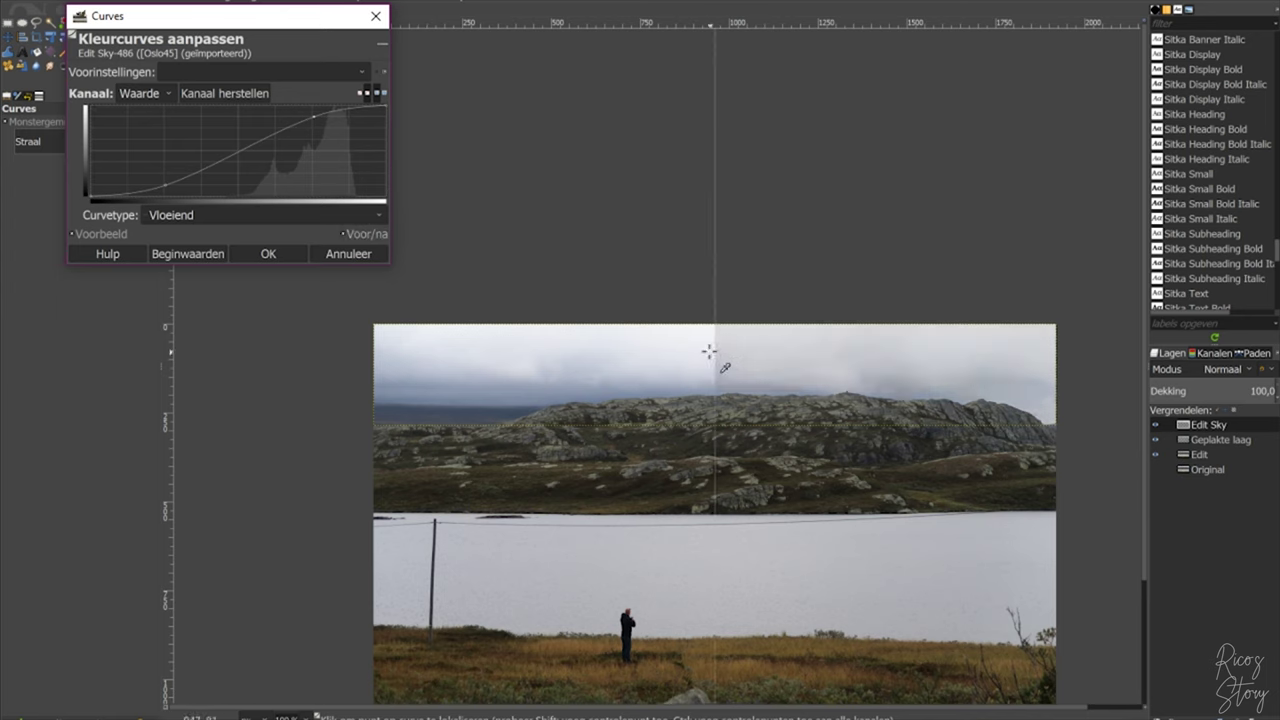
mouse_move(714, 354)
left_mouse_down()
mouse_move(409, 335)
mouse_move(760, 322)
mouse_move(362, 328)
mouse_move(1062, 326)
left_mouse_up()
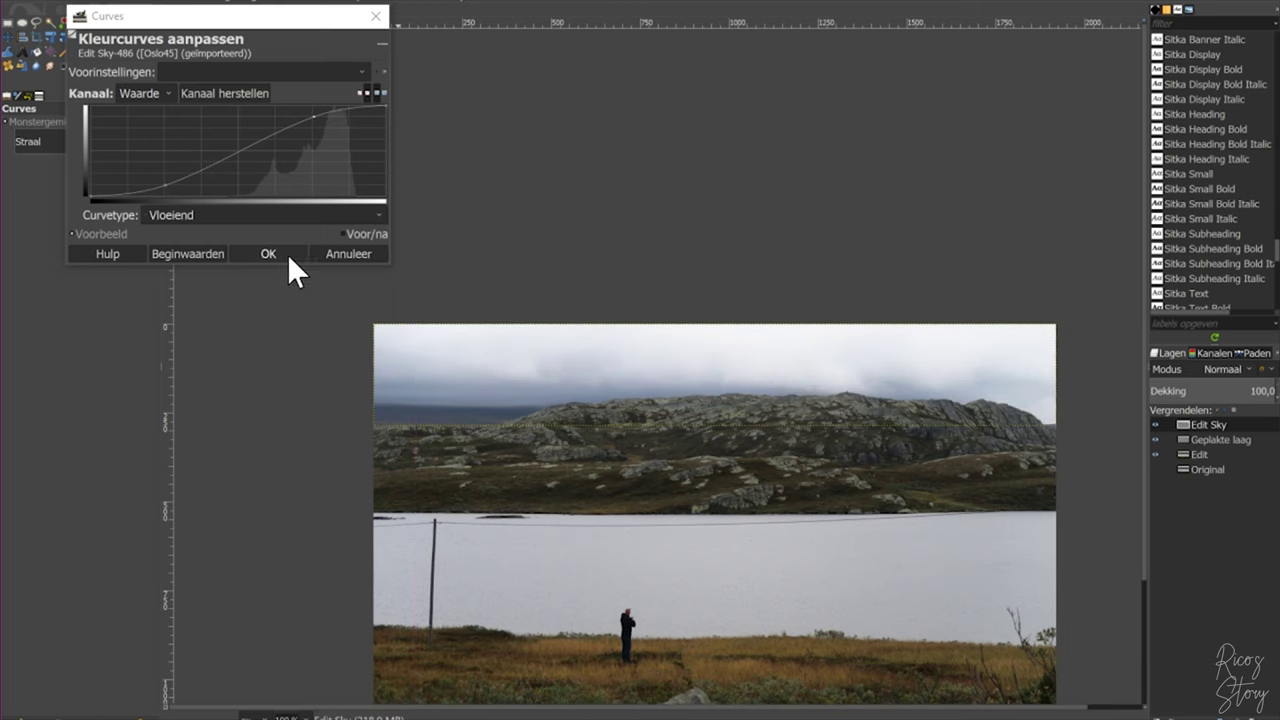
left_click(275, 258)
Merge Edit Sky and the pasted sky layer down into the Edit layer.
scroll(275, 260, "down", 1)
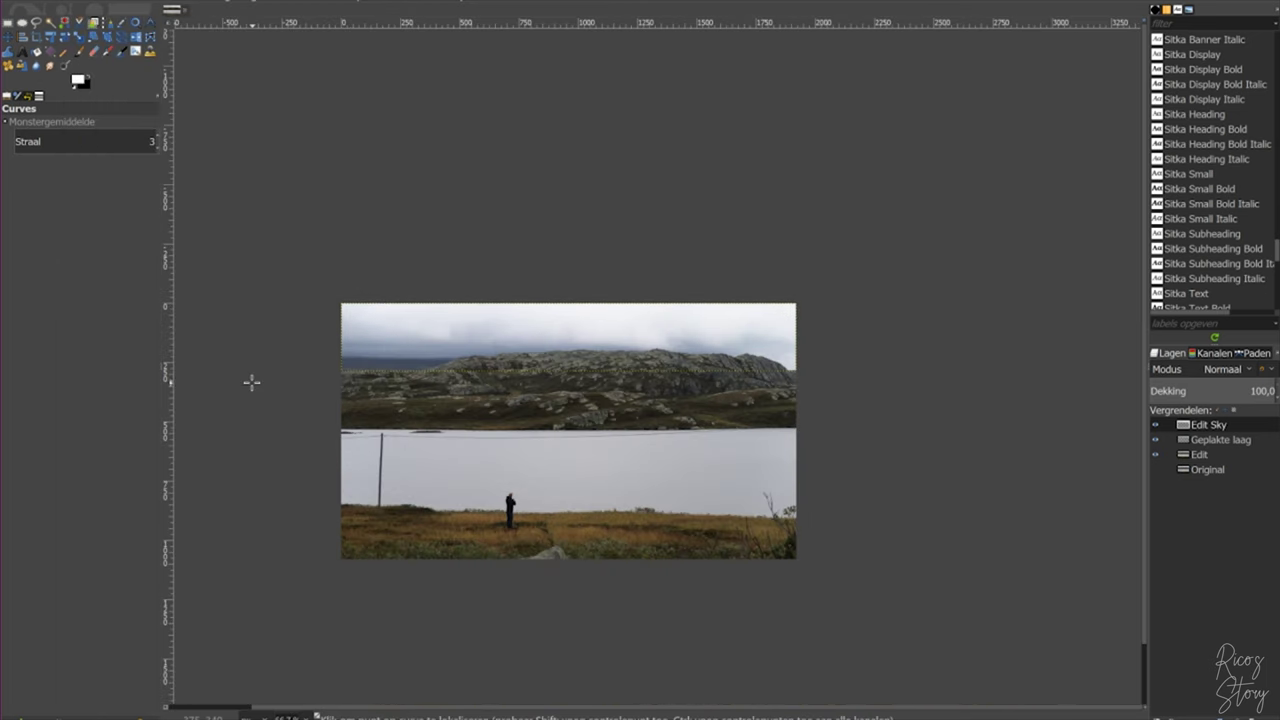
left_click_drag(260, 371, 317, 317)
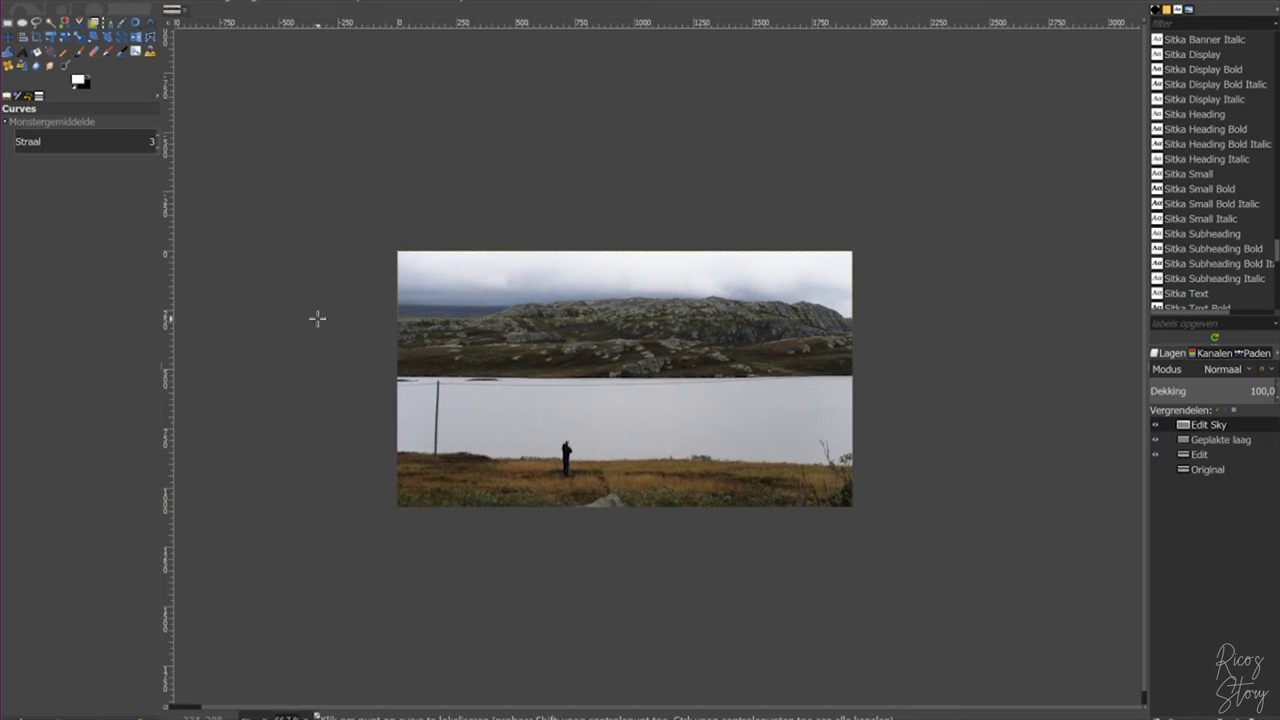
right_click(1211, 420)
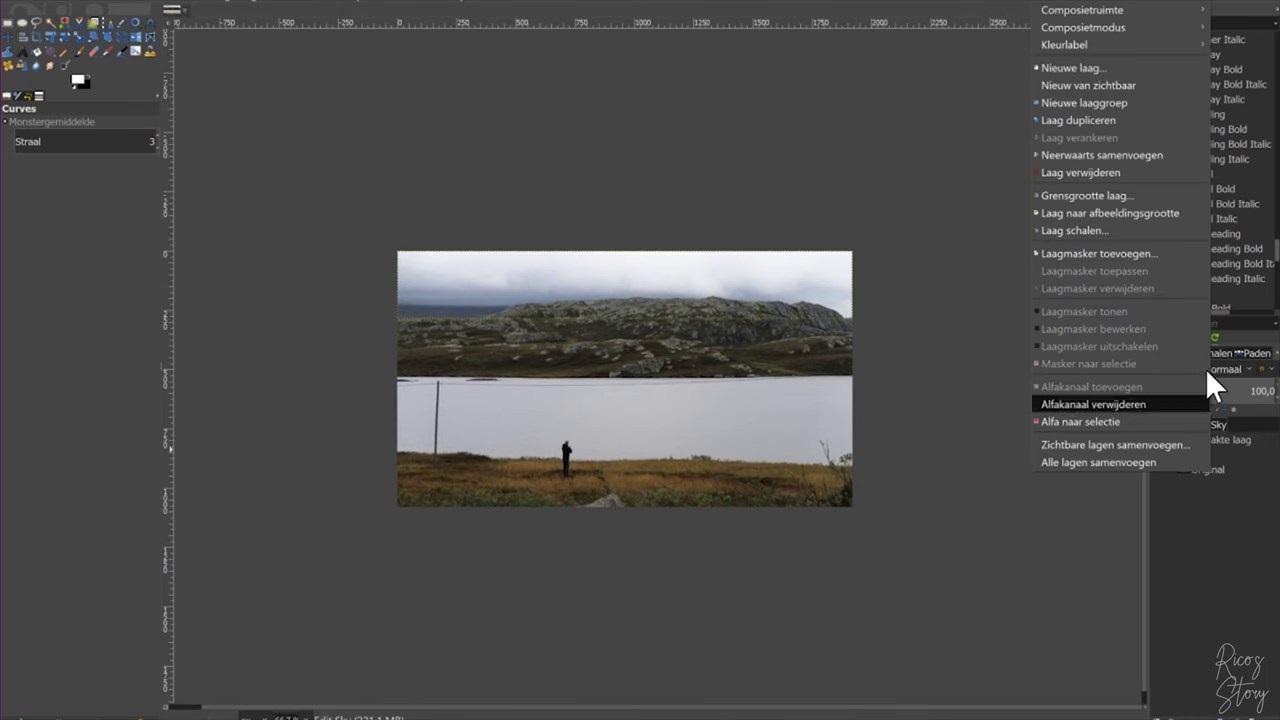
left_click(1132, 156)
right_click(1206, 420)
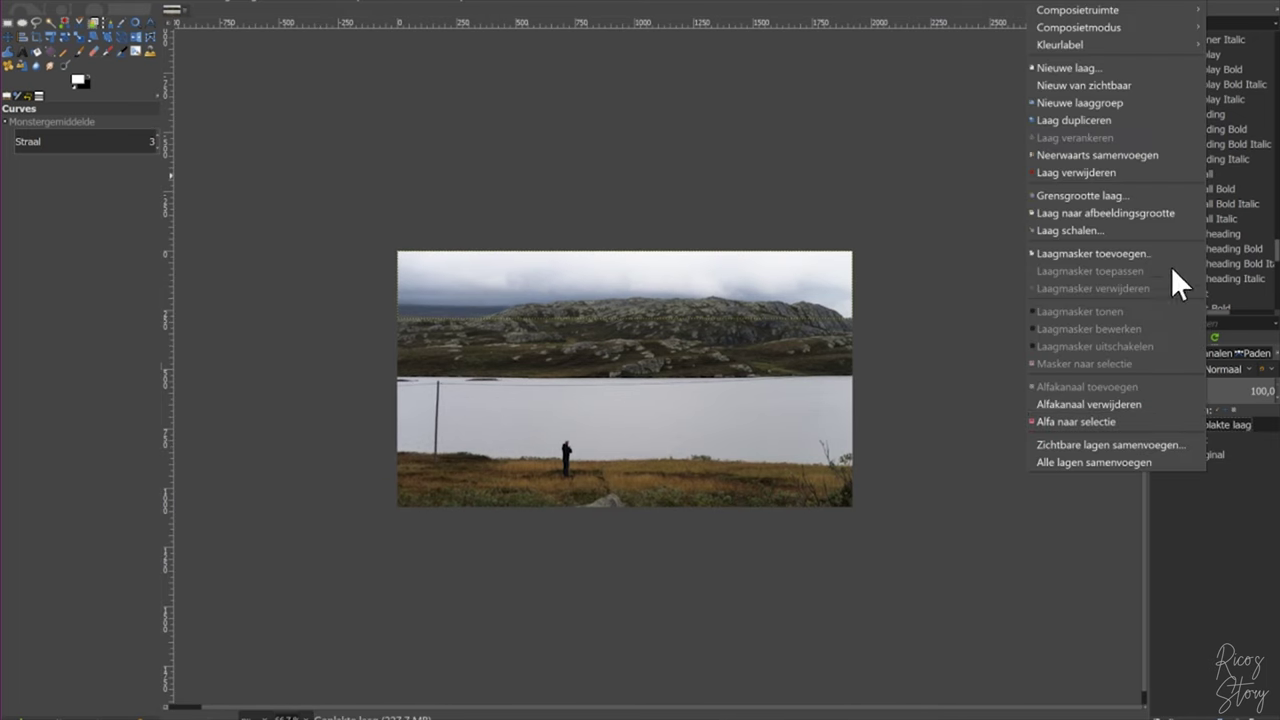
left_click(1122, 157)
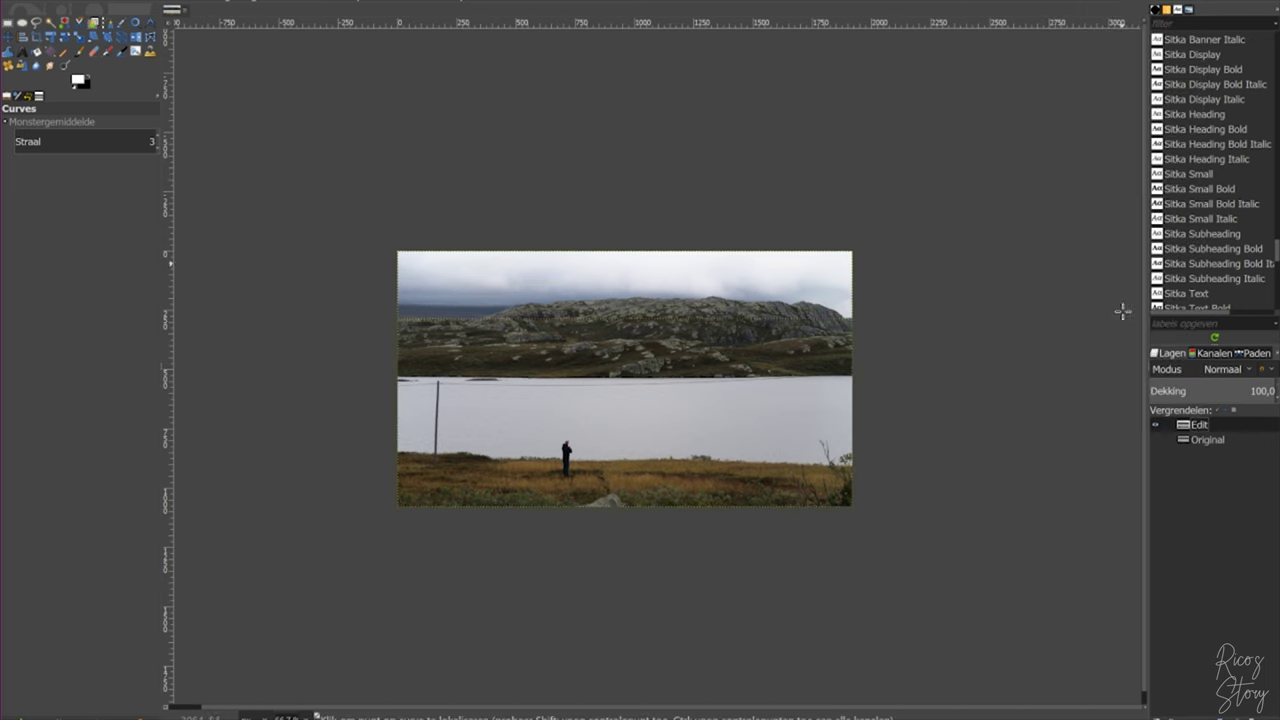
Toggle the Edit layer's visibility to compare the brightened sky with the original.
left_click(1154, 424)
left_click(1154, 424)
scroll(949, 374, "up", 1)
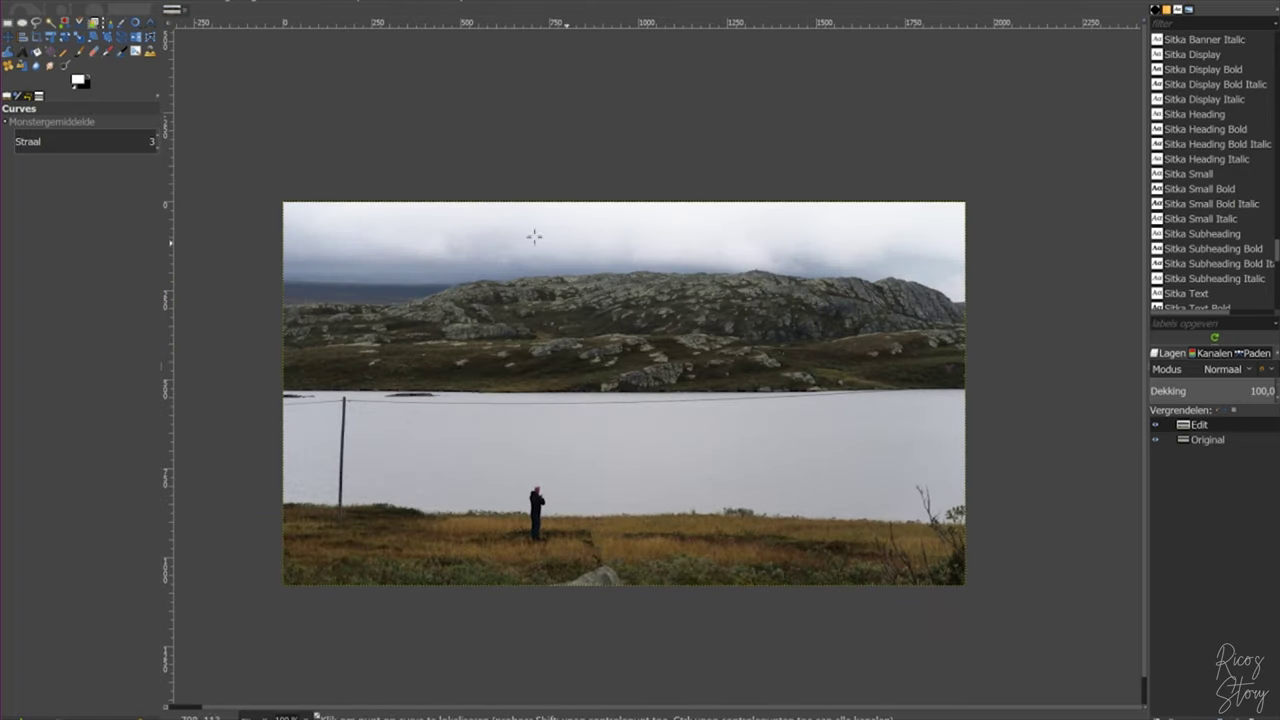
left_click(1156, 424)
left_click(1156, 424)
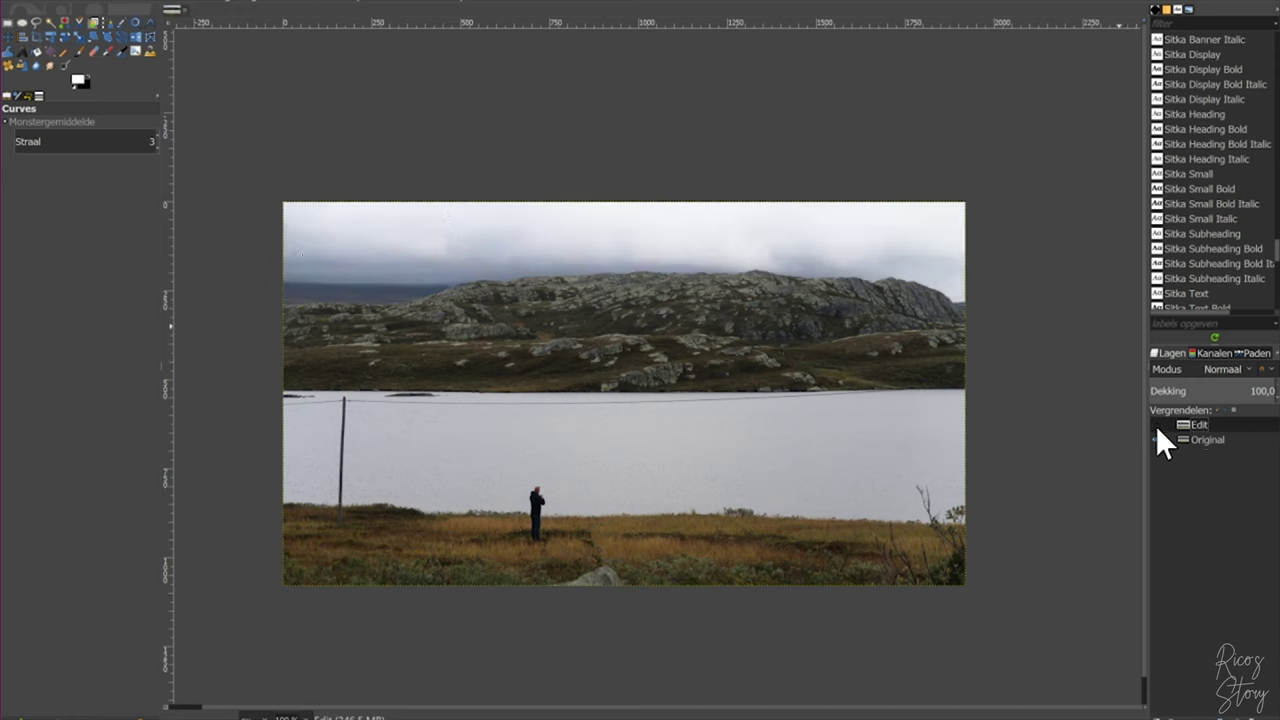
left_click(1156, 424)
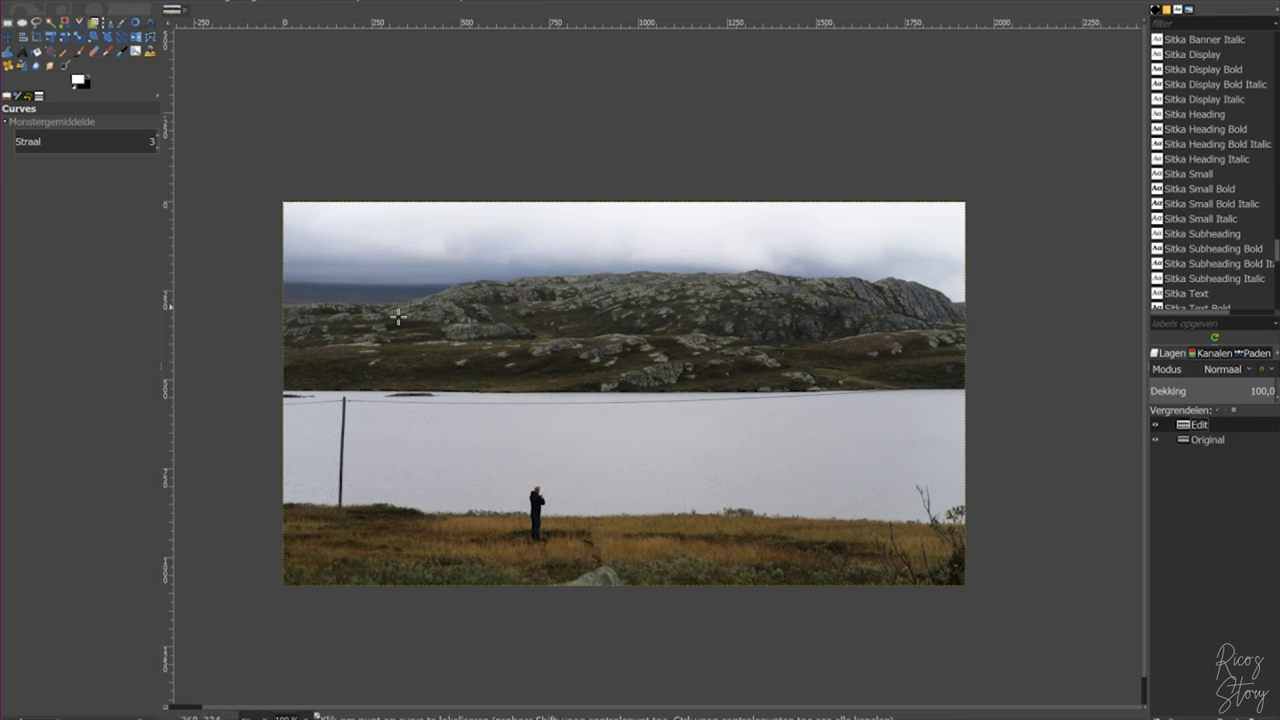